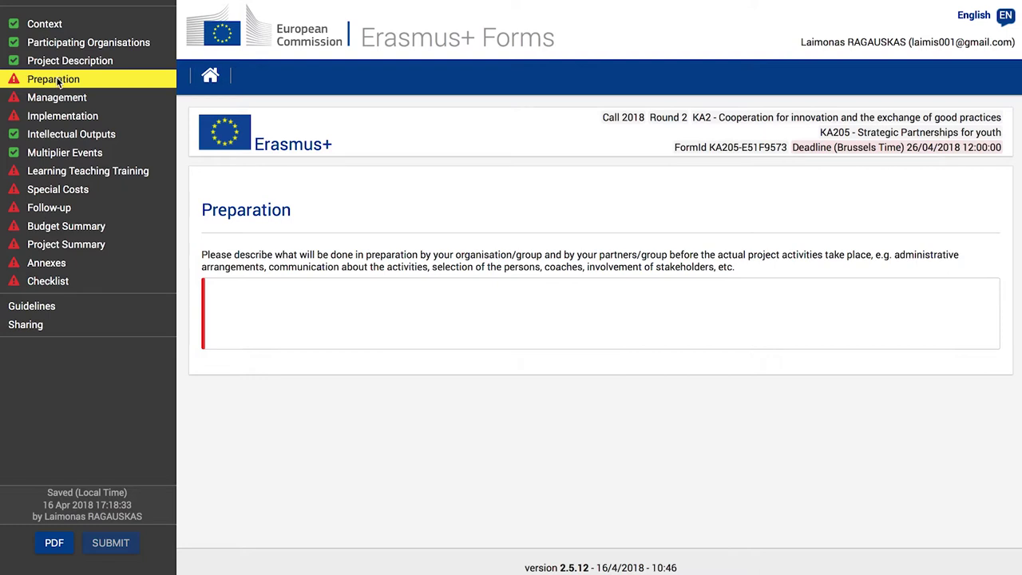
Step: Fill in the Preparation answer with the question's own wording, from "preparation by your organisation/group" through "involvement of stakeholders."
scroll(338, 320, down, 1)
click(305, 308)
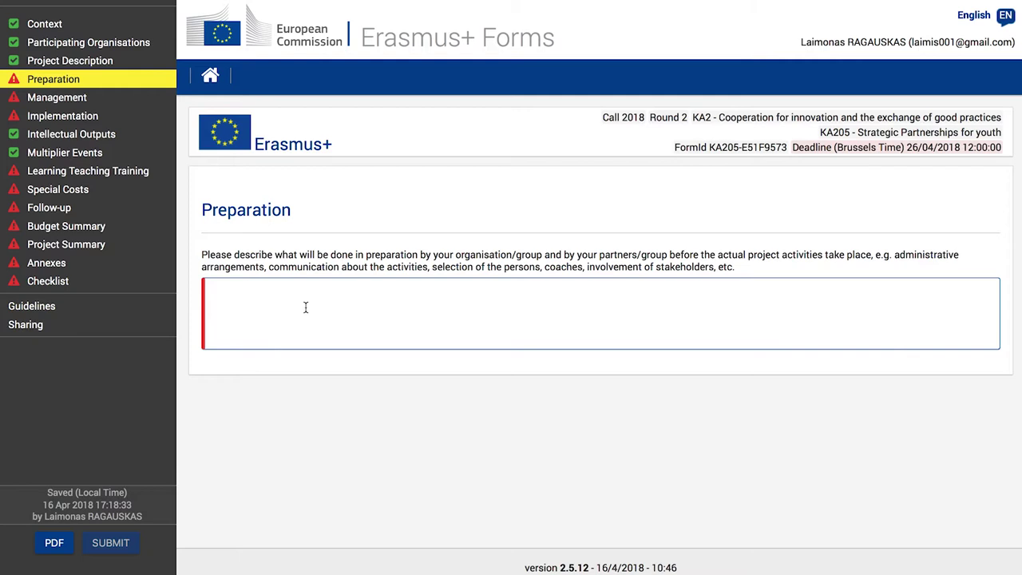
text(preparation by your organisation/group and by your partners/group before the actual project activities take place, e.g. administrative arrangements, communication about the activities, selection of the persons, coaches, involvement of stakeholders.)
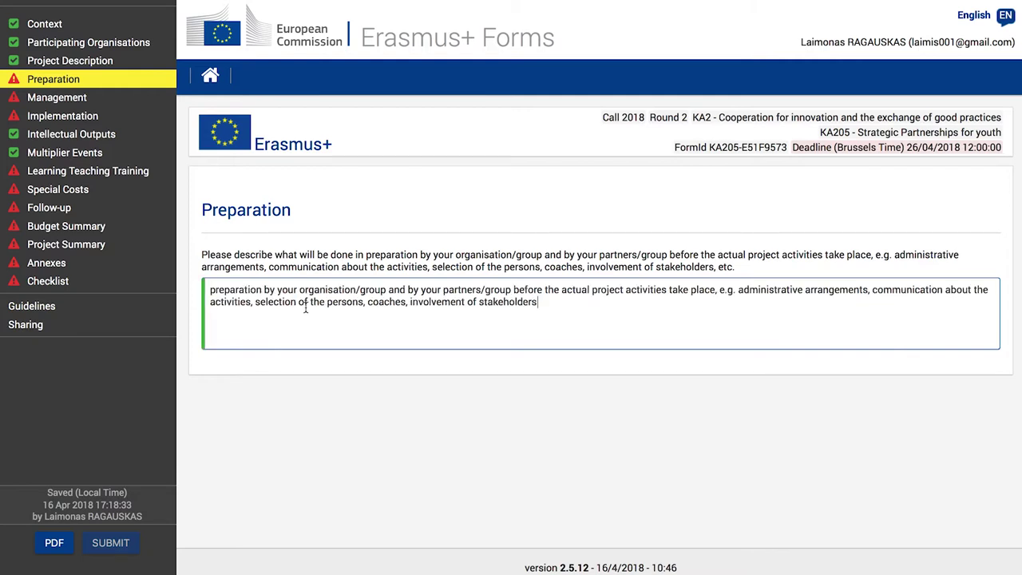
click(399, 384)
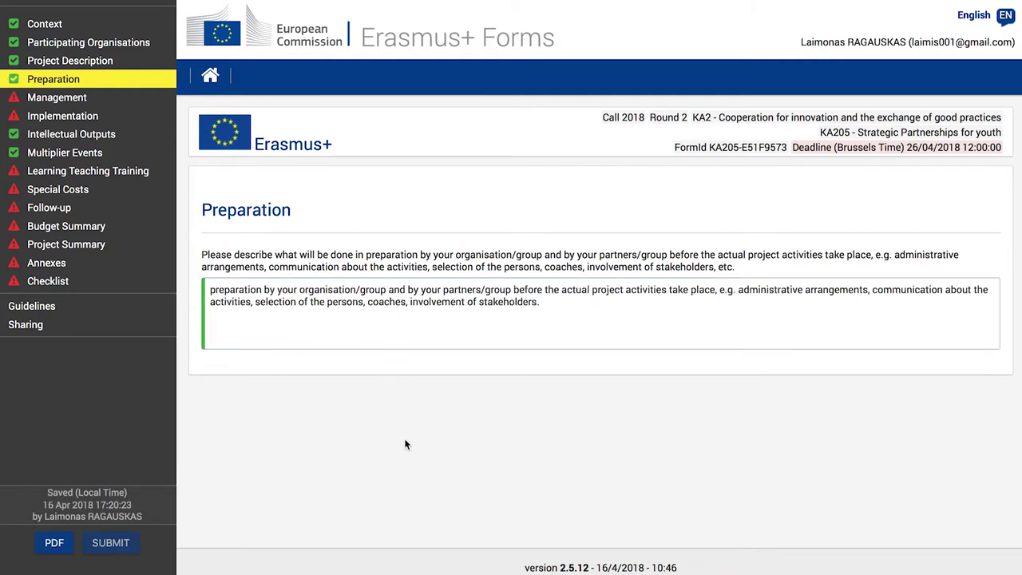
Step: In the Management section, describe the grant-supported activities as "project management activities" and "local activities" on separate lines
click(58, 90)
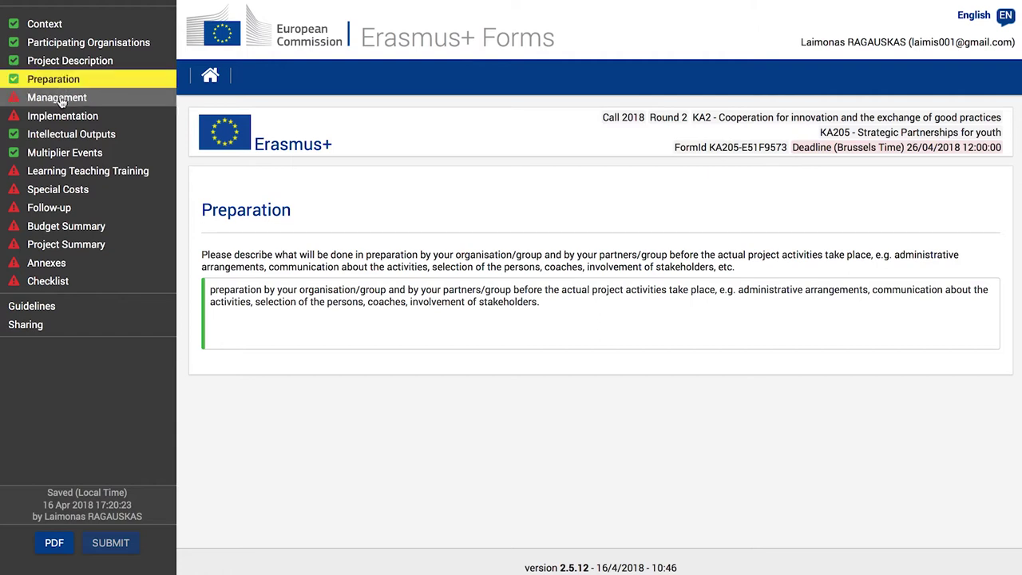
click(58, 97)
scroll(431, 281, down, 2)
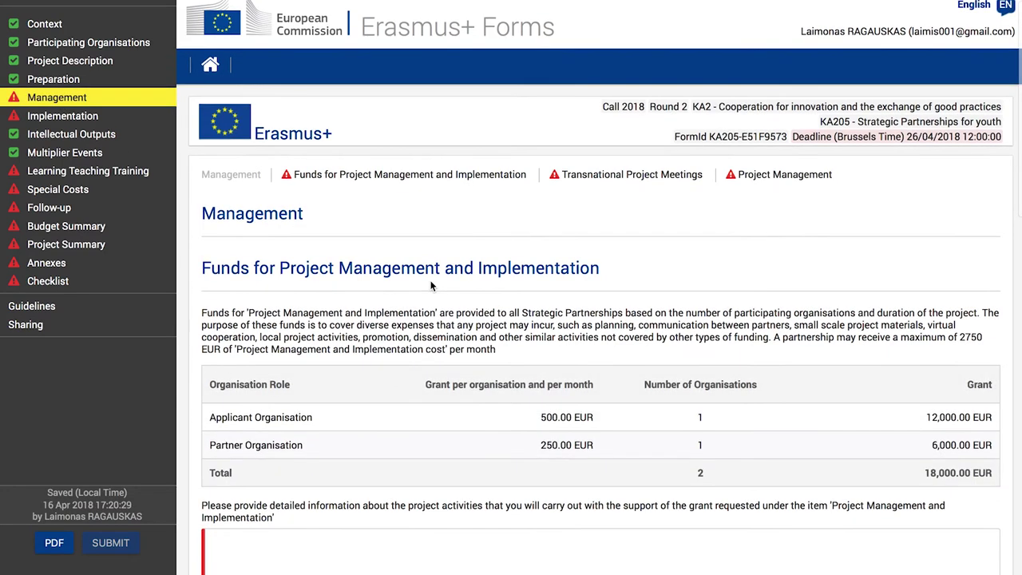
scroll(430, 281, down, 3)
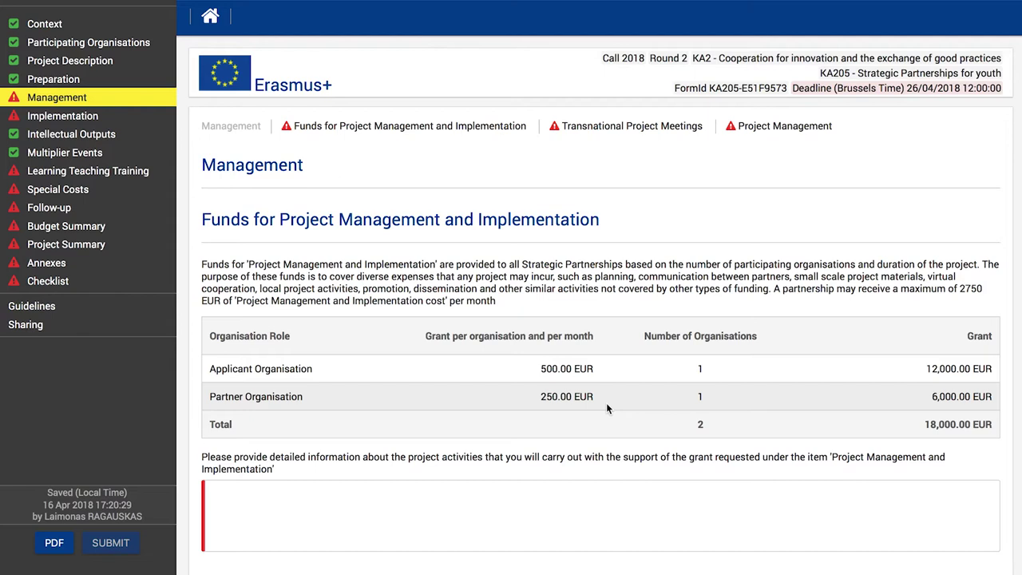
click(609, 503)
scroll(609, 503, down, 1)
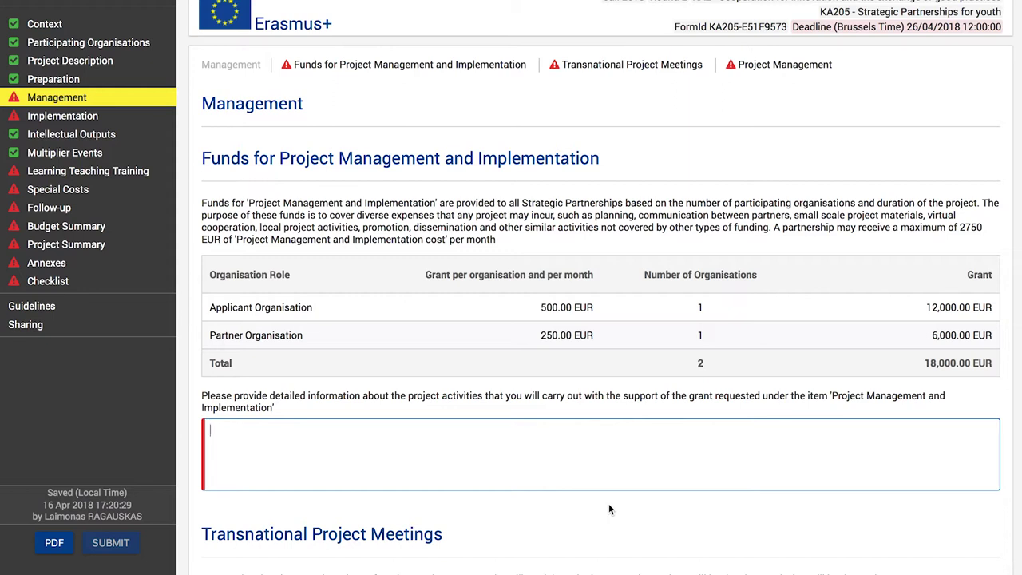
text(project )
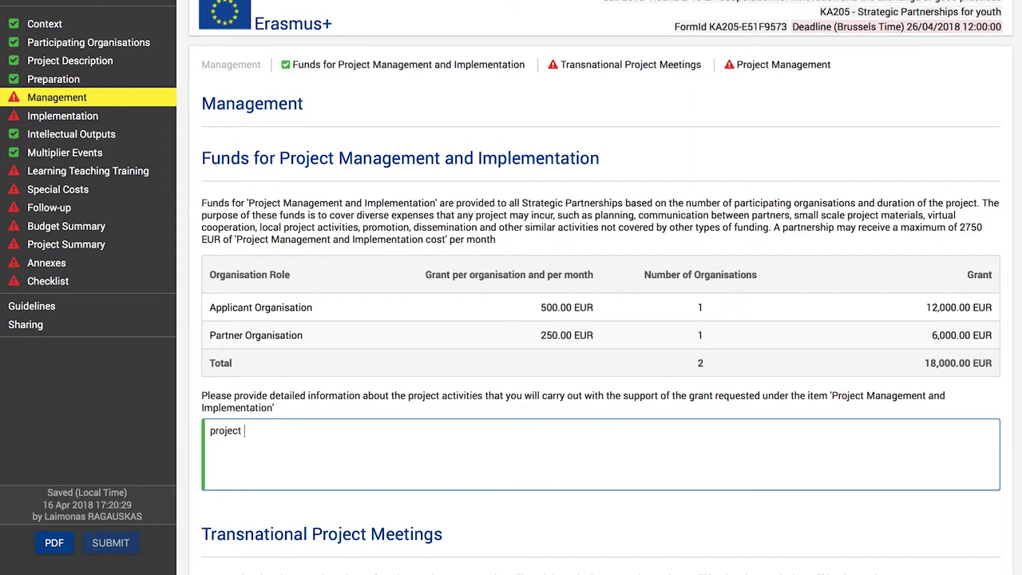
text(management)
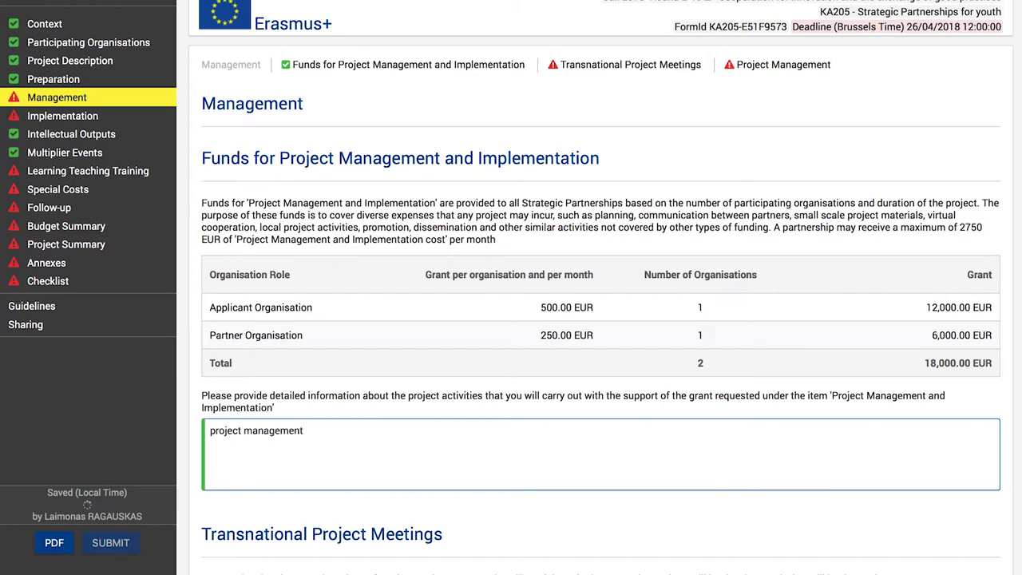
text( activities)
key(Return)
text(local)
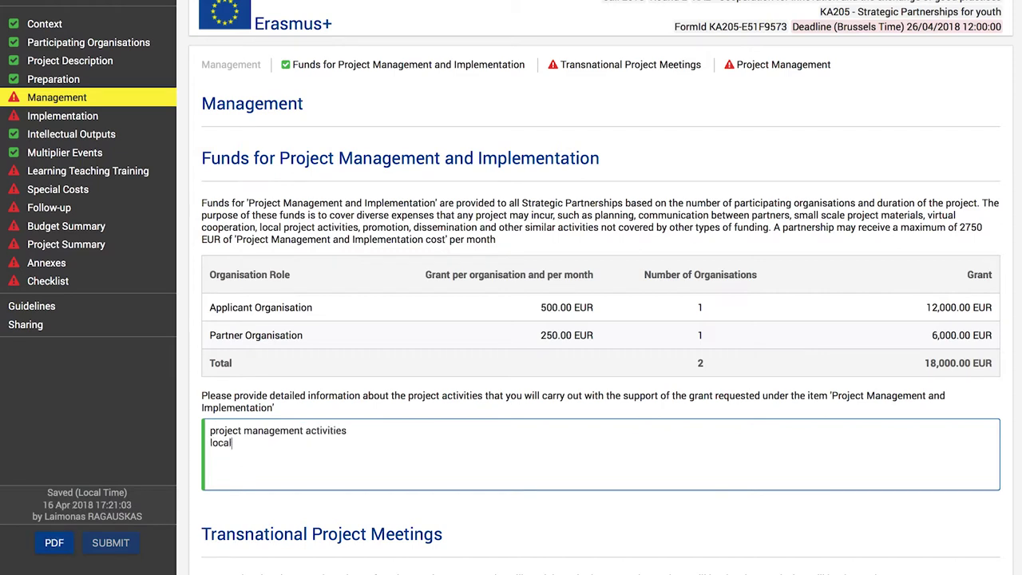
text( activities)
Step: Answer the Transnational Project Meetings planning question with "transnational project meetings"
scroll(301, 331, down, 4)
click(300, 331)
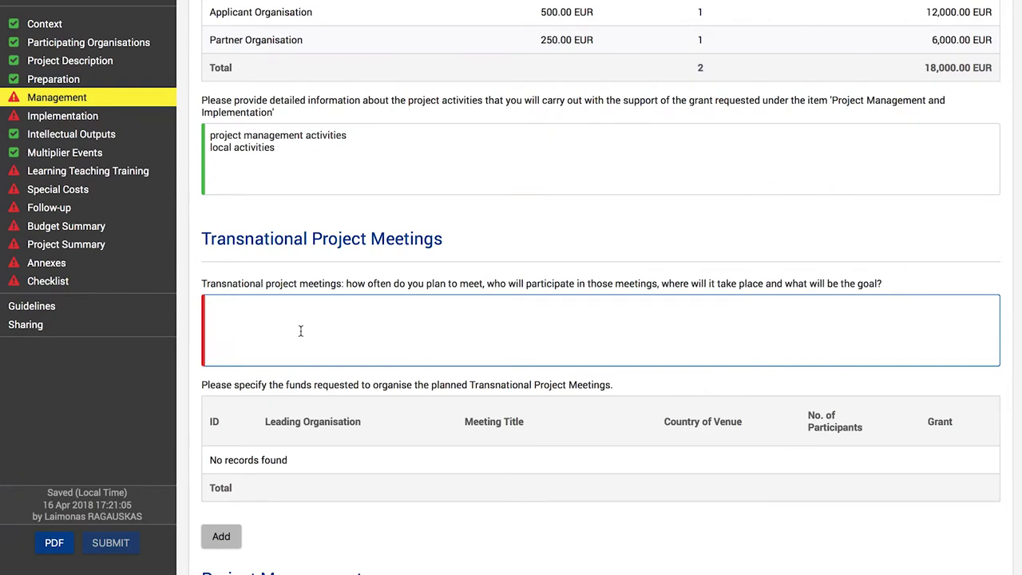
text(transnational proj)
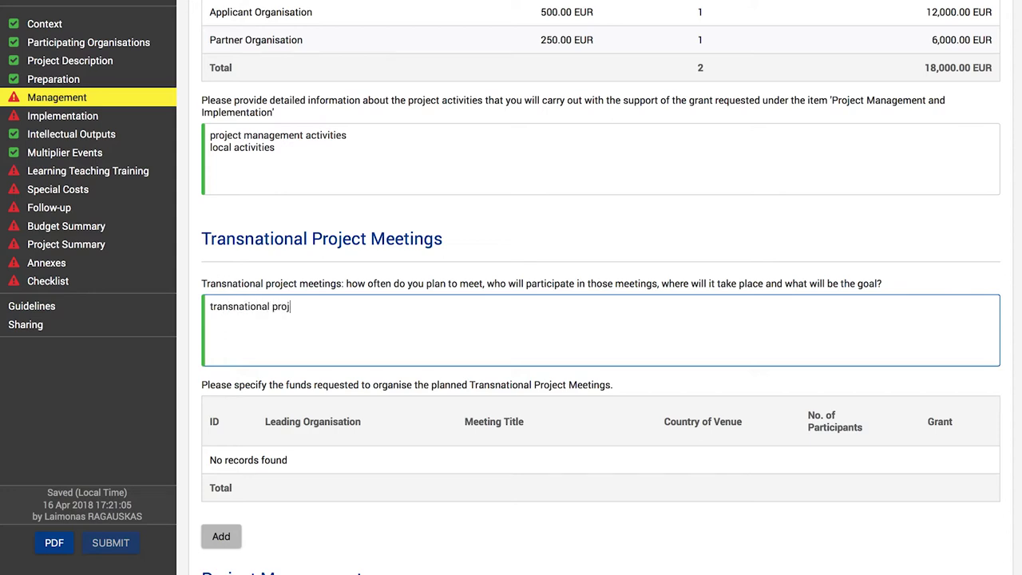
text(ect meetings)
scroll(598, 288, down, 1)
click(445, 428)
Step: Add a record to the Transnational Project Meetings funding table and open its details
scroll(446, 428, down, 1)
scroll(446, 428, down, 1)
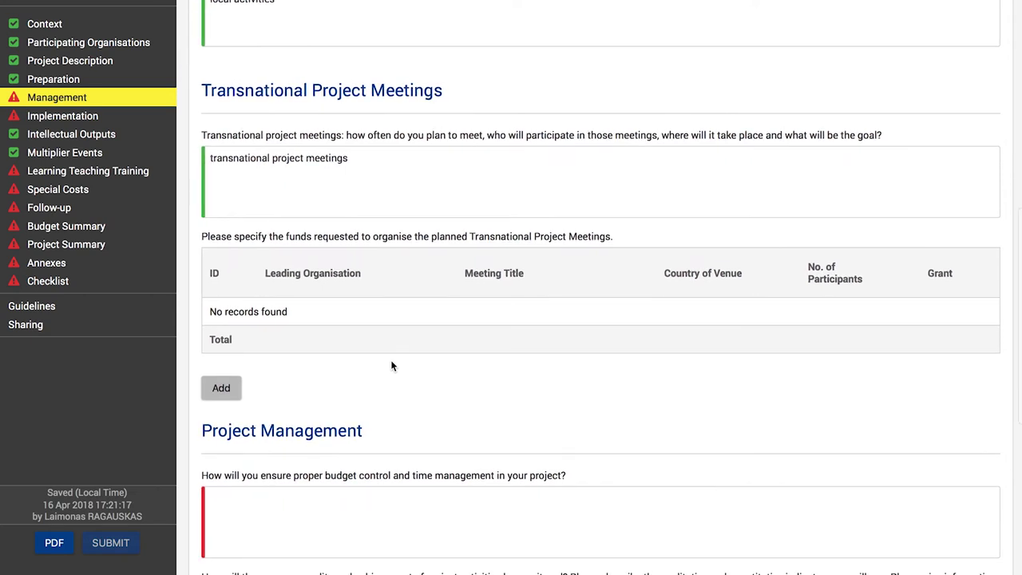
scroll(390, 365, down, 1)
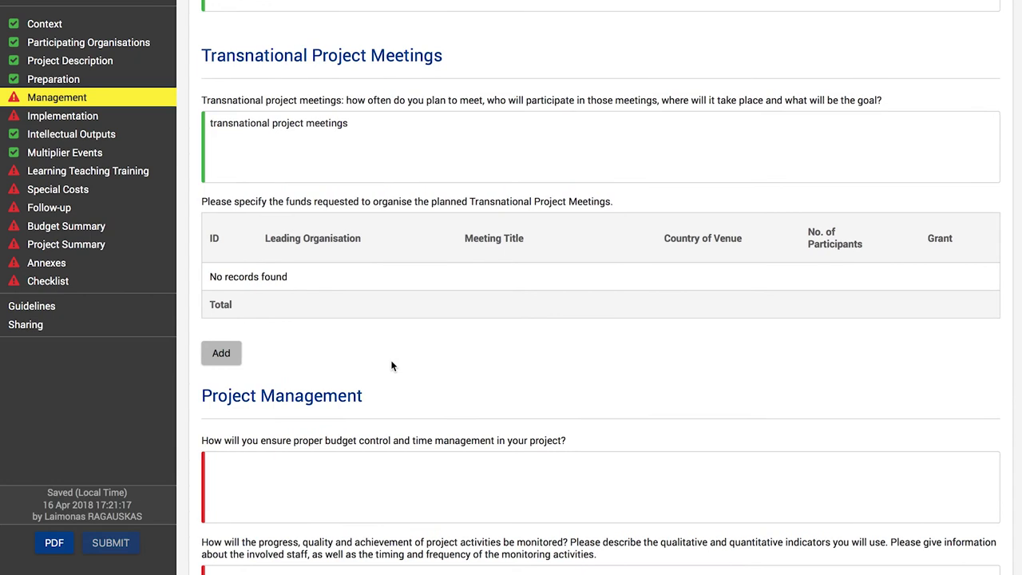
click(231, 357)
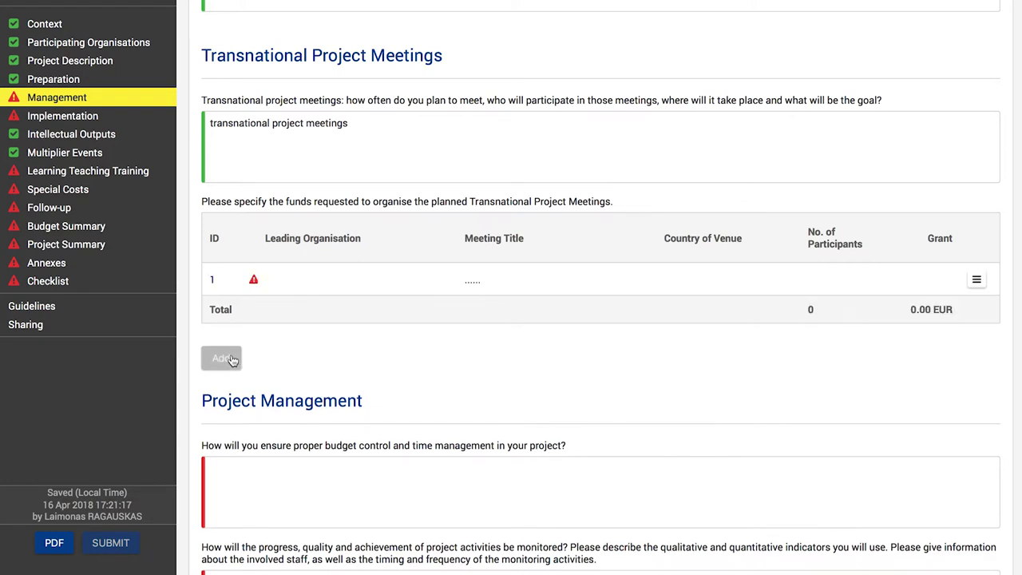
click(474, 284)
Step: Title the meeting "meeting 1", with VIESOJI ISTAIGA NECTARUS as leading organisation and Lithuania as country of venue
click(435, 285)
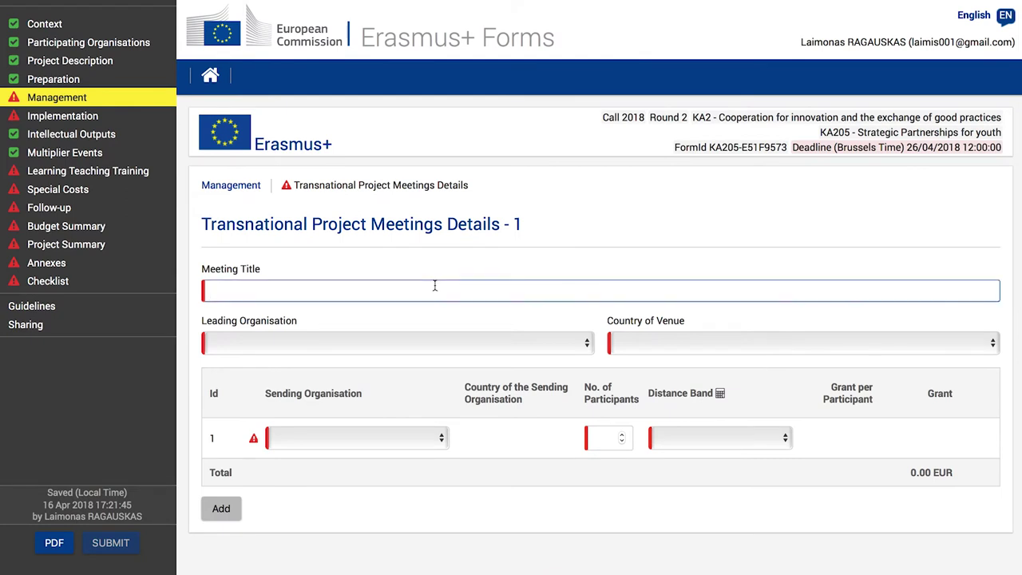
text(meeting 1)
click(469, 343)
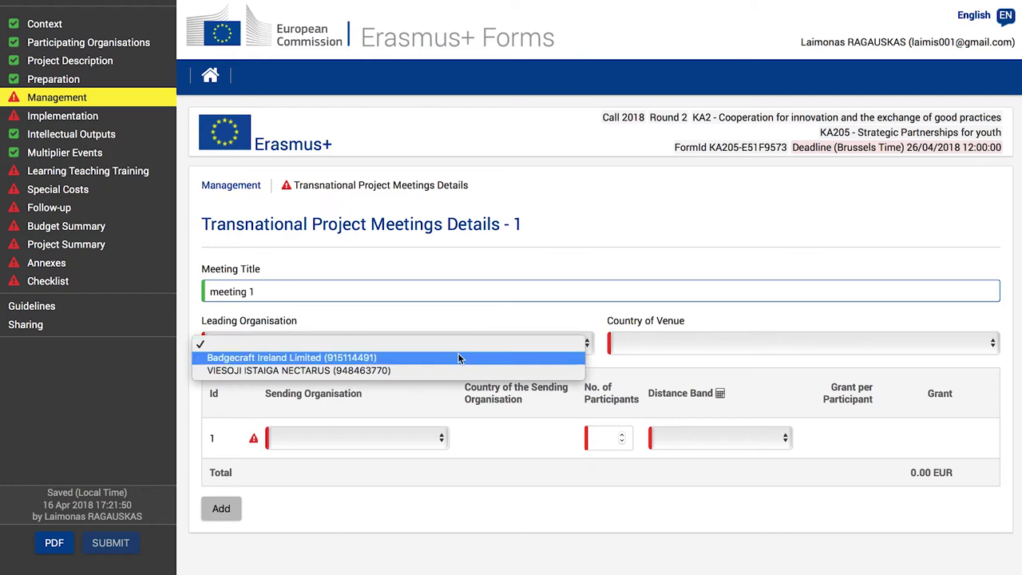
click(459, 371)
click(628, 343)
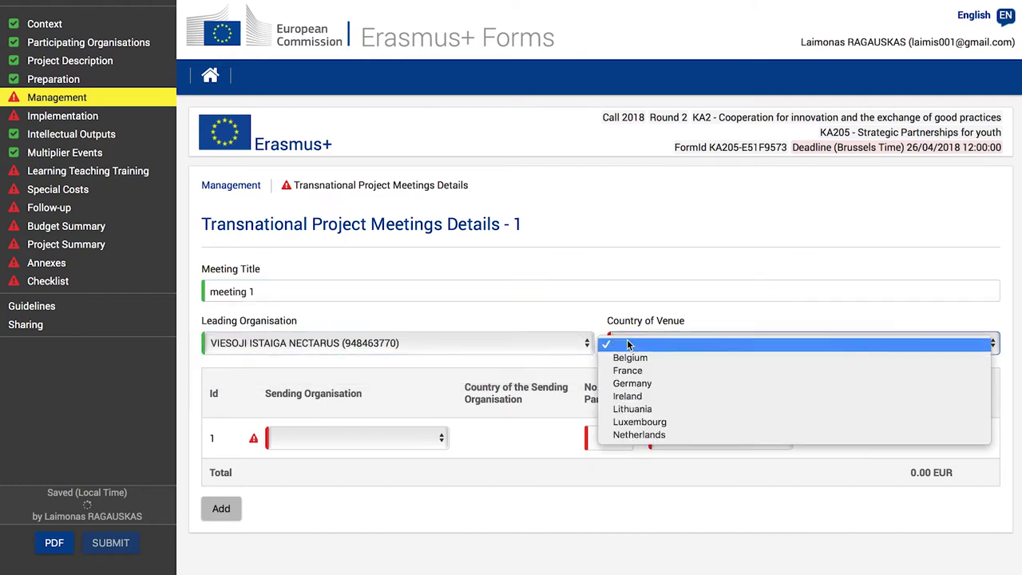
click(637, 408)
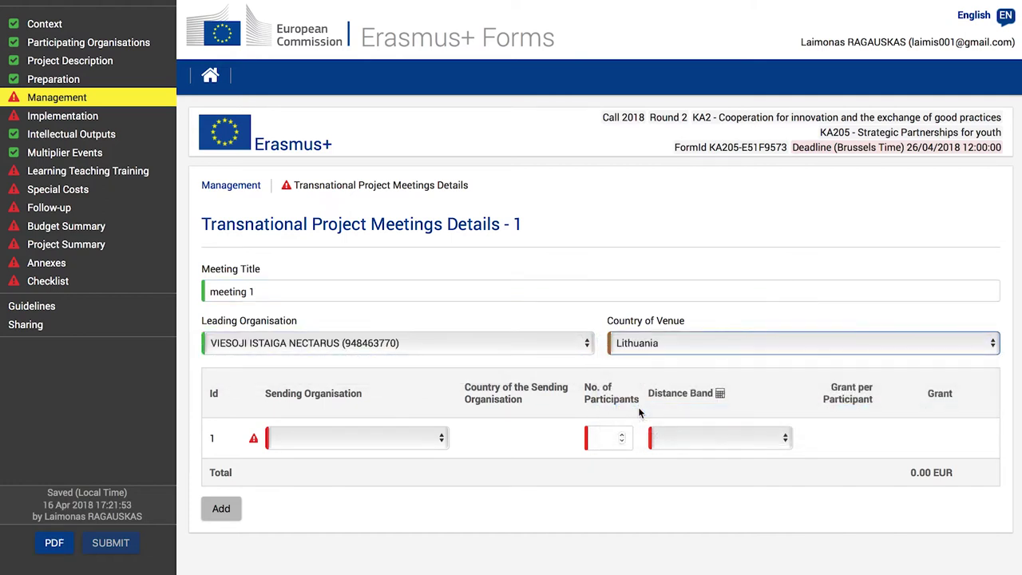
Step: Set the first sending organisation to Badgecraft Ireland Limited with 2 participants and the 100 - 1999 km distance band
scroll(546, 444, down, 1)
click(421, 407)
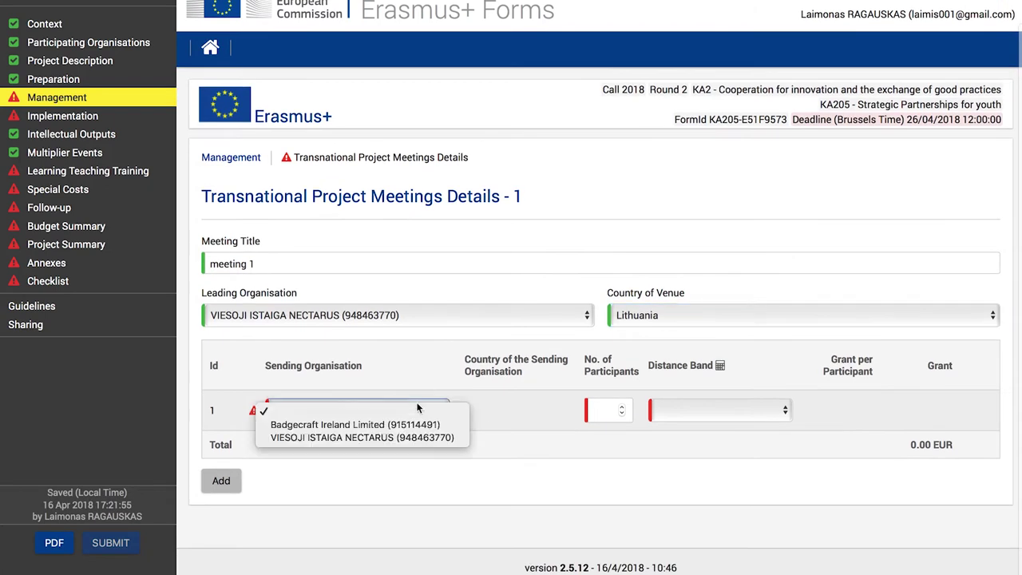
click(399, 424)
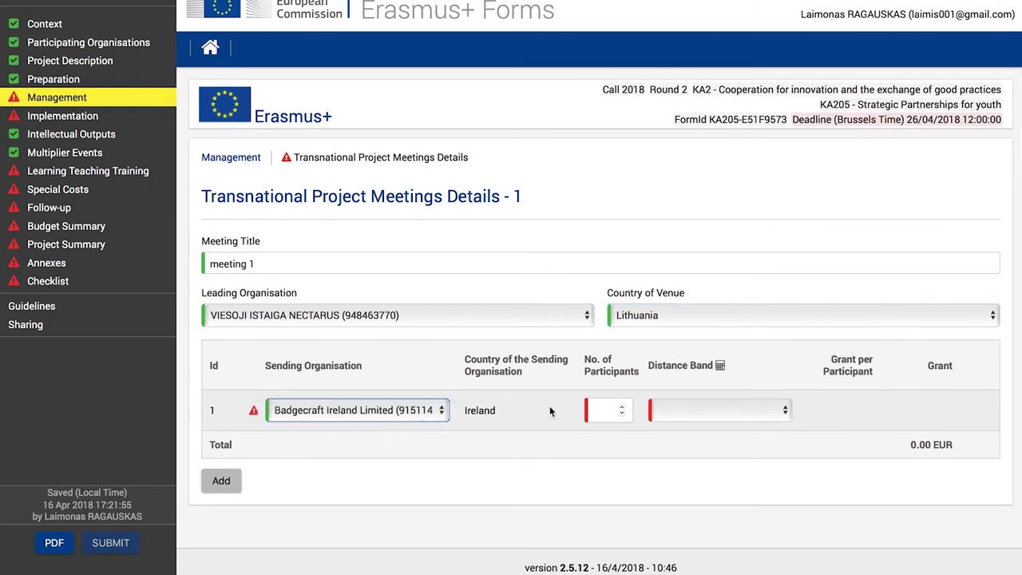
click(621, 406)
click(622, 407)
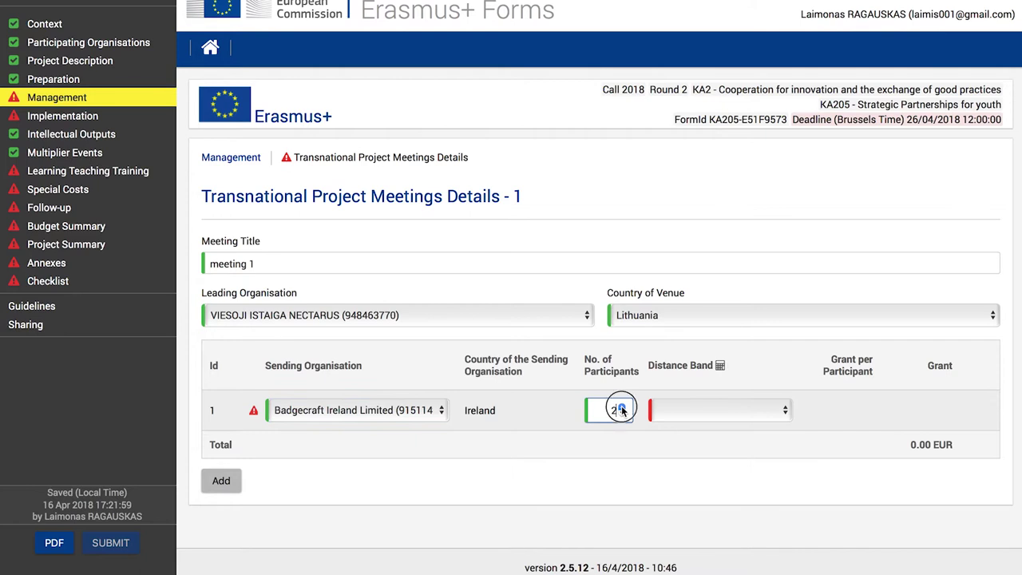
click(682, 412)
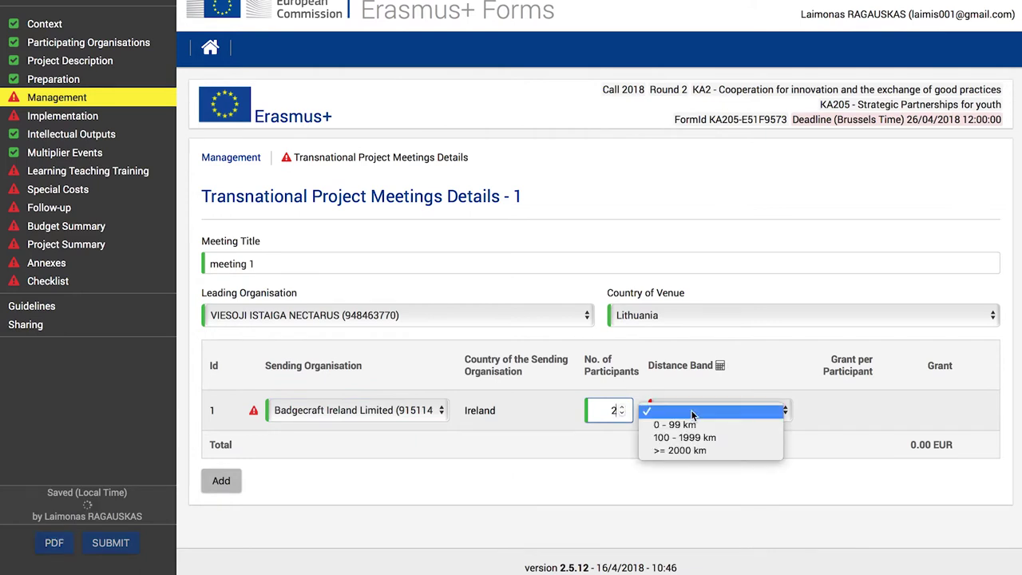
click(695, 438)
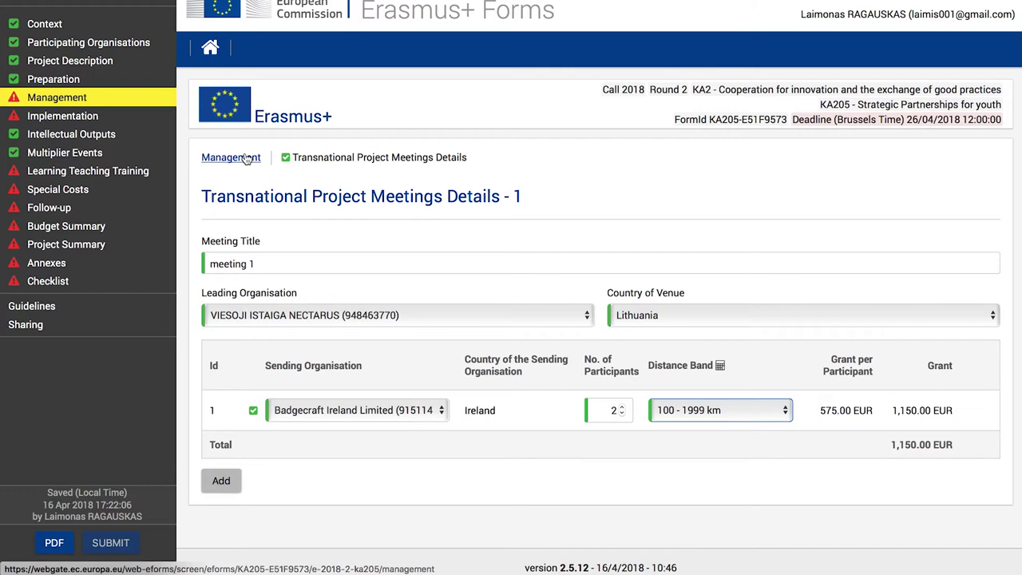
Step: Add a second sending organisation, VIESOJI ISTAIGA NECTARUS, with 2 participants and the 0 - 99 km distance band
click(222, 481)
click(337, 449)
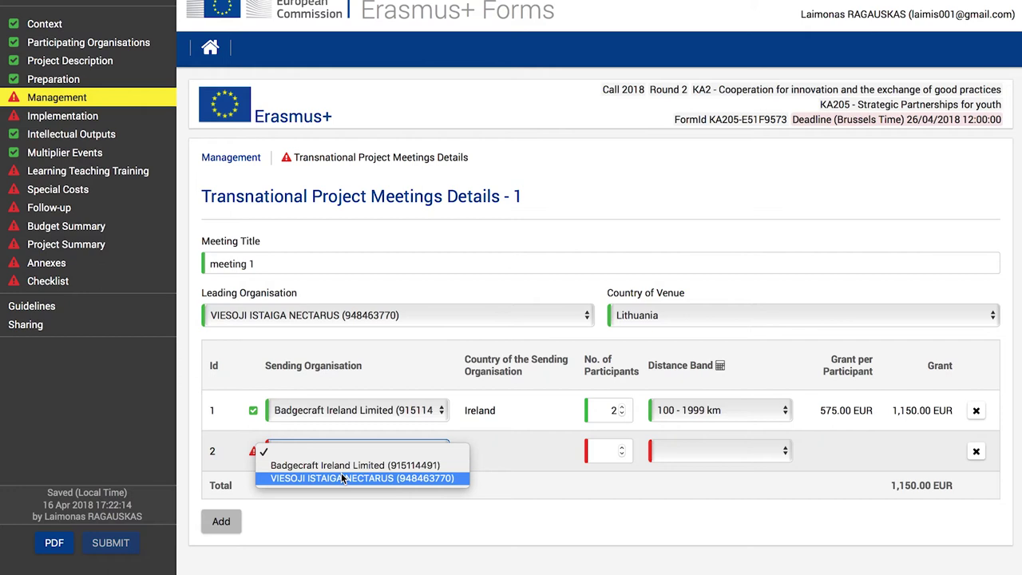
click(341, 476)
click(622, 449)
click(622, 449)
click(683, 450)
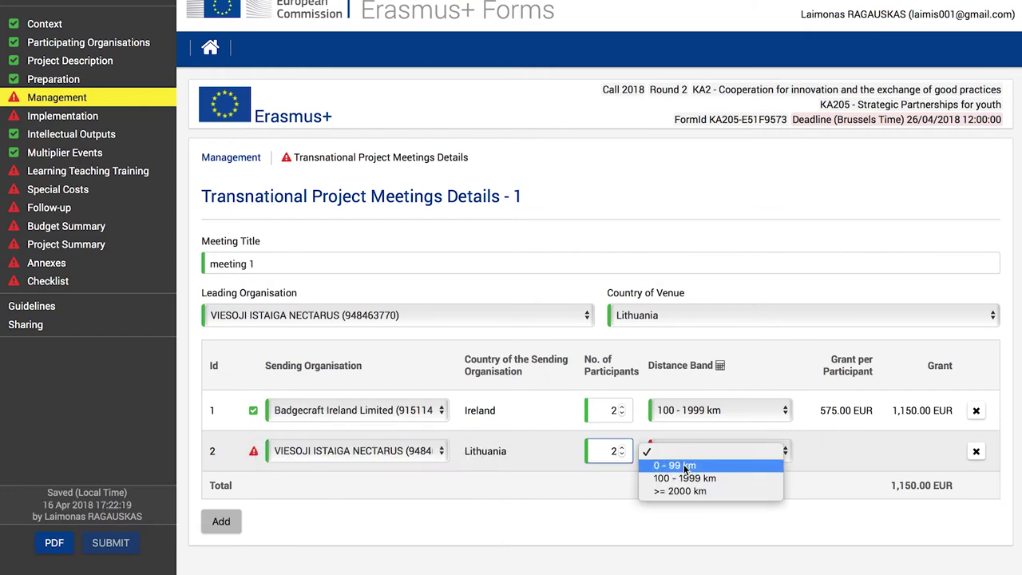
click(683, 466)
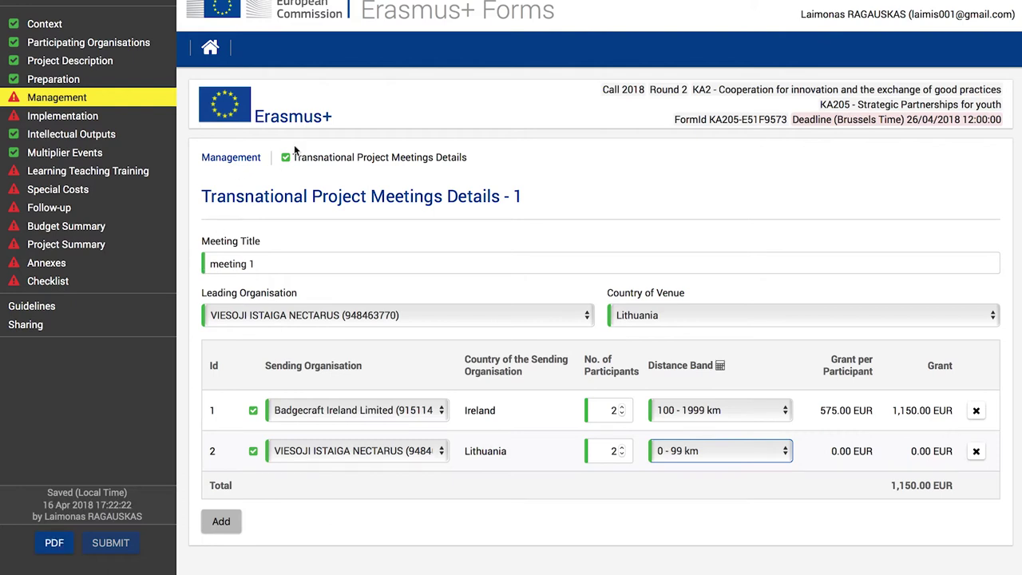
Step: Return to the Management overview and answer the budget control and time management question with "budget control"
click(247, 157)
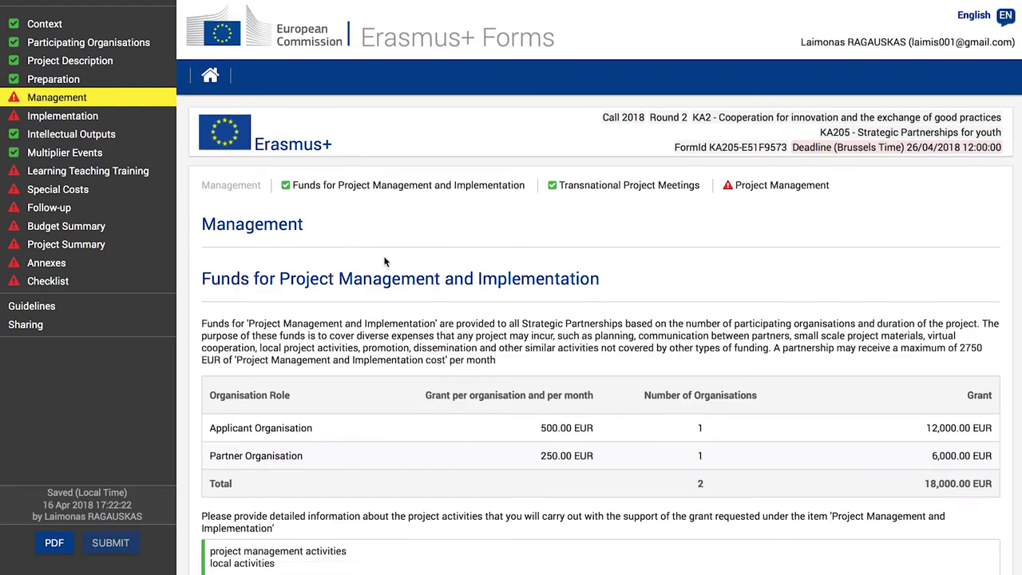
scroll(384, 261, down, 7)
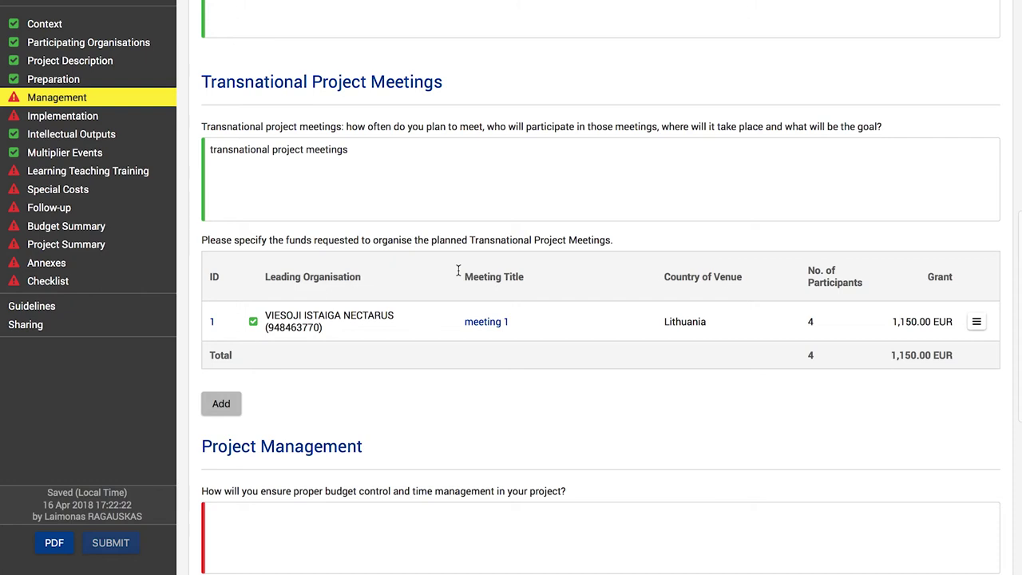
scroll(458, 271, down, 4)
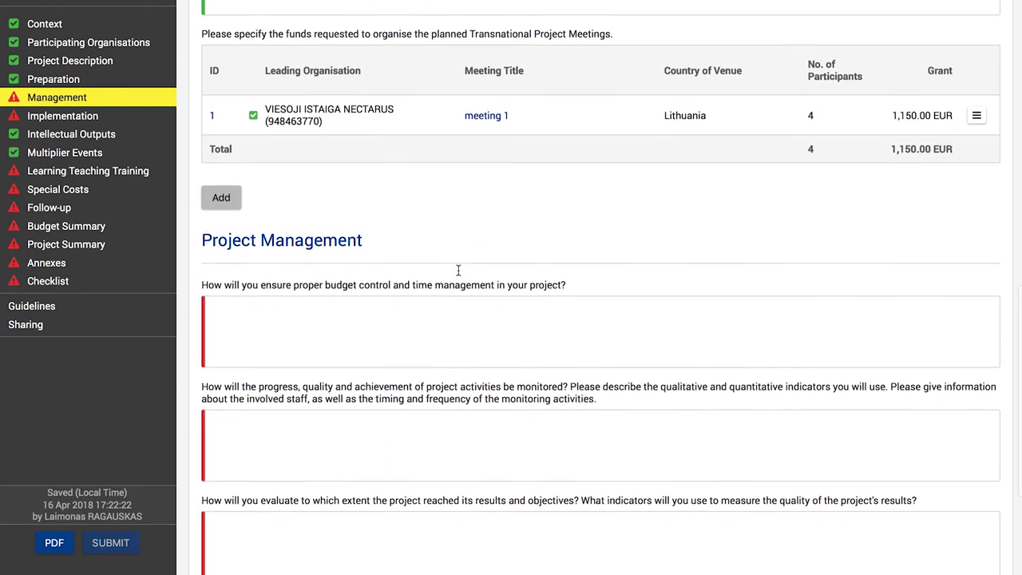
click(336, 211)
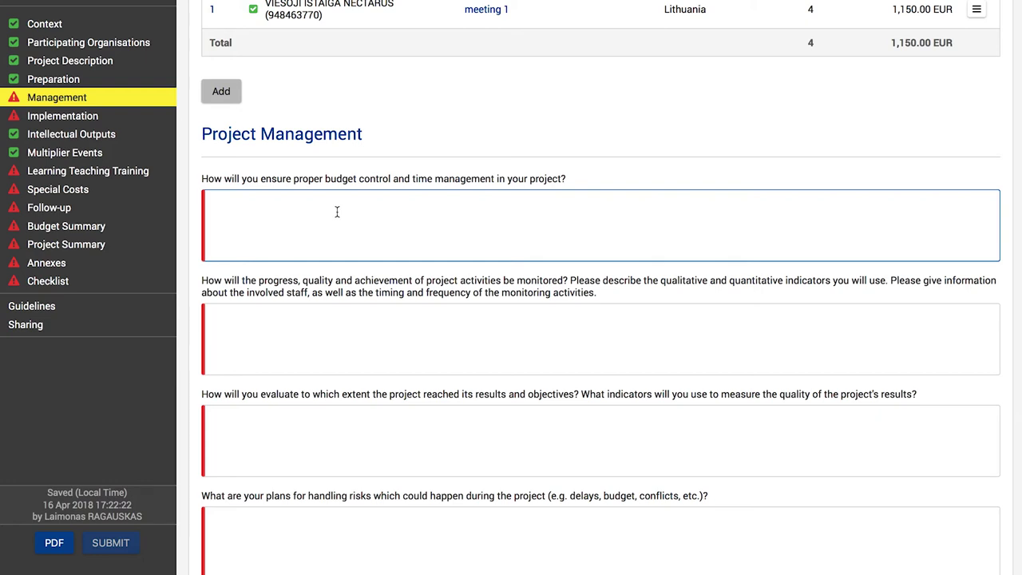
text(budget co)
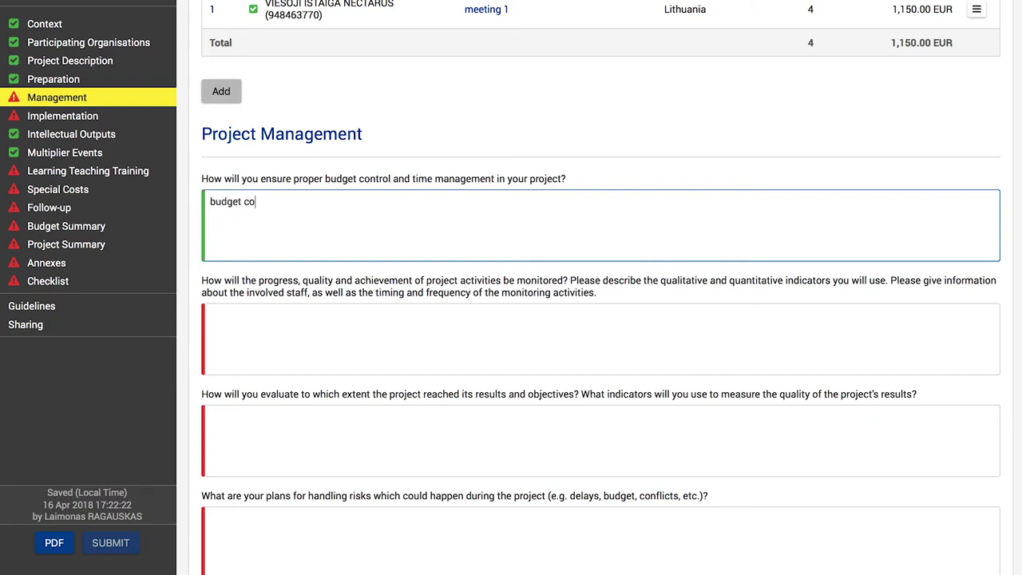
text(ntrol)
Step: Answer the progress and quality monitoring question with "qualitative indicators" and "quantitative indicators" on separate lines
click(310, 351)
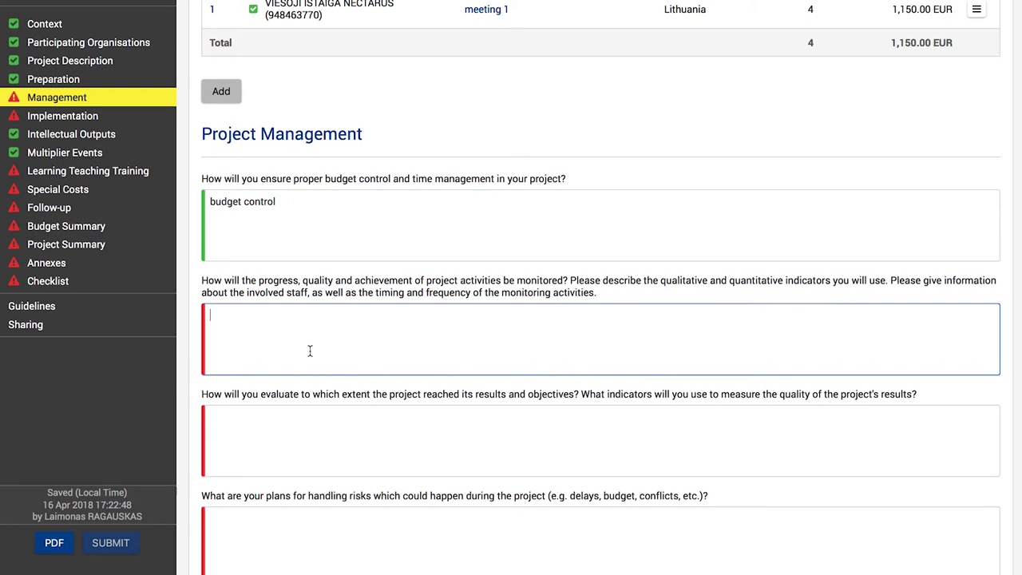
text(qualitative indicators)
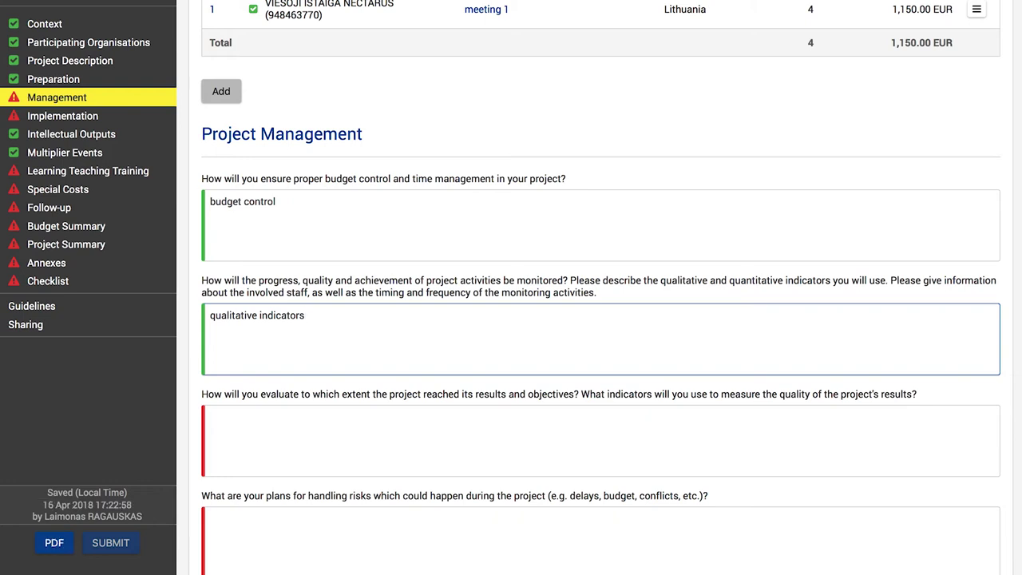
key(Return)
text(qunatitative indicat)
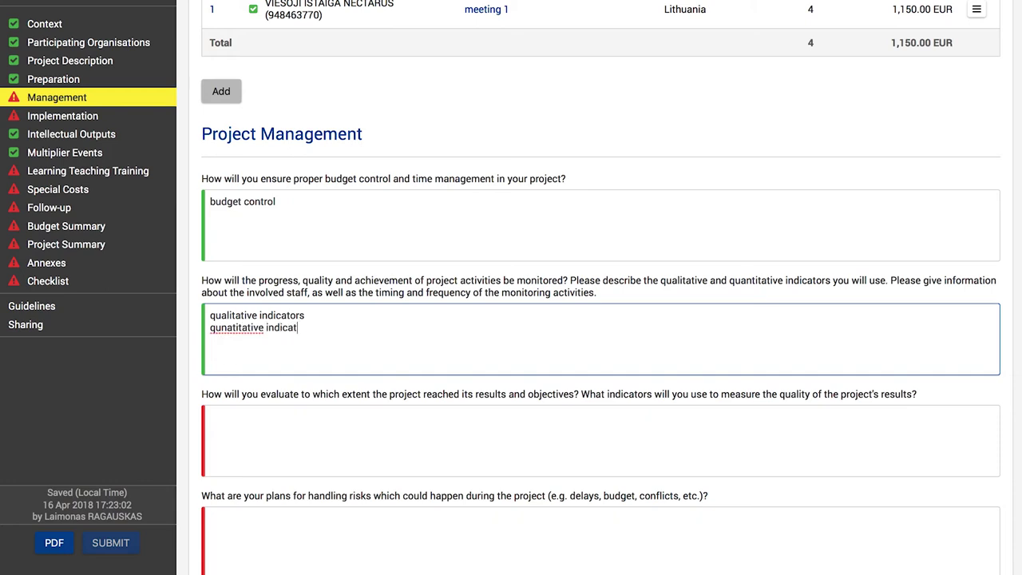
text(ors)
click(231, 329)
key(BackSpace)
key(BackSpace)
text(an)
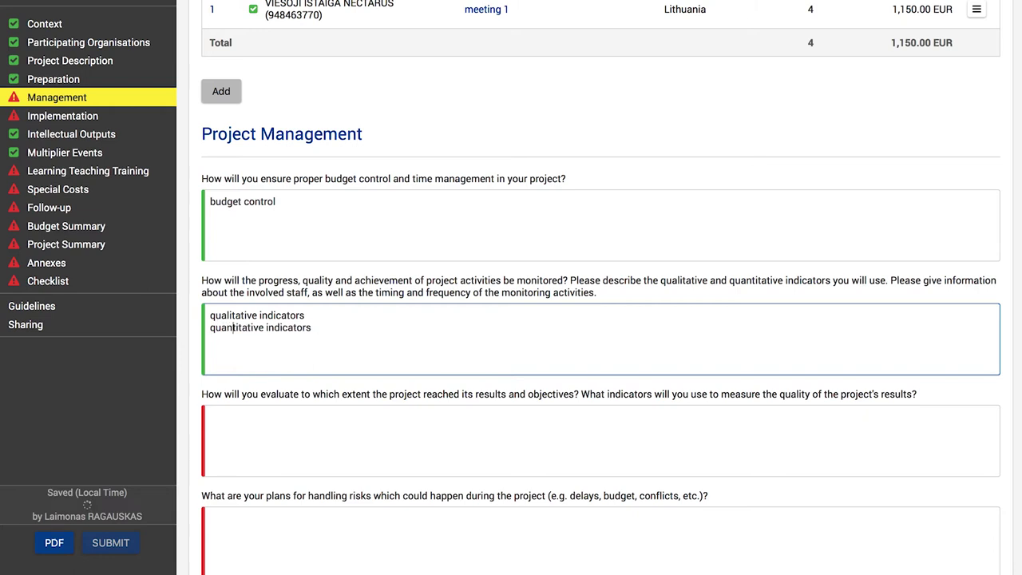
Step: Answer the question on evaluating the project's results and objectives with "evaluation process" and "measurable indicators" on separate lines
scroll(307, 344, down, 1)
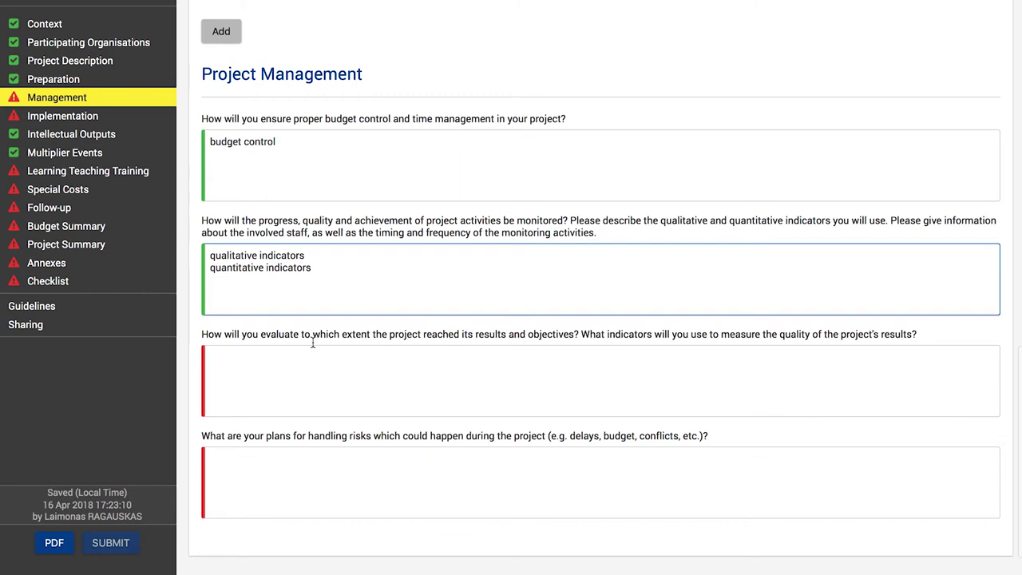
click(320, 371)
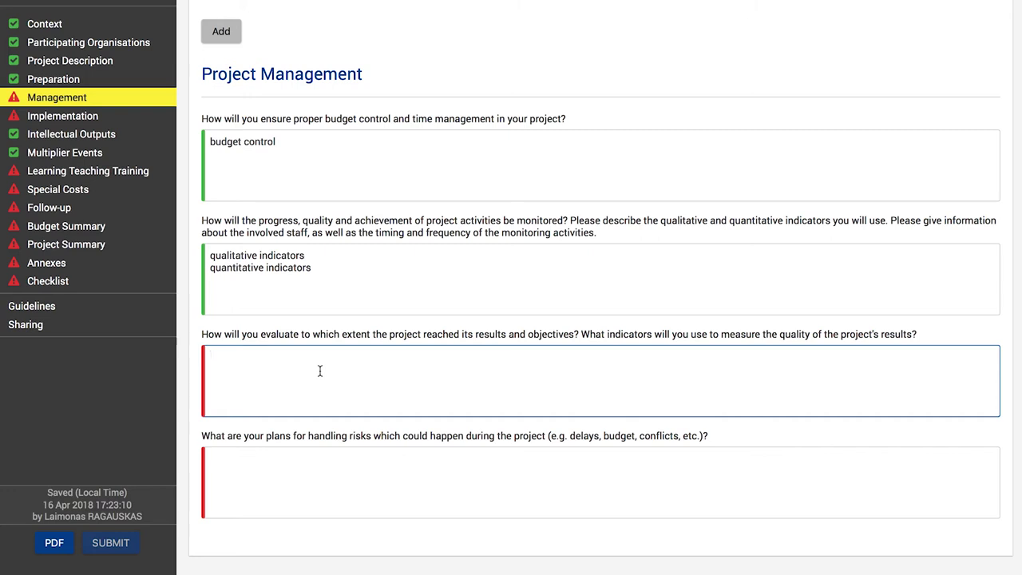
text(evaluation)
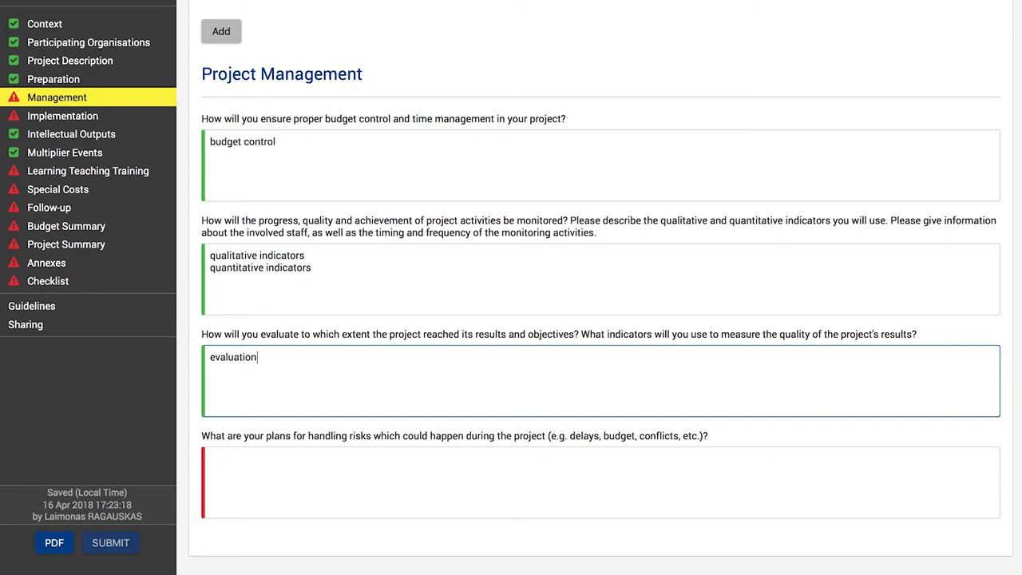
text(process)
key(Return)
text(measurable )
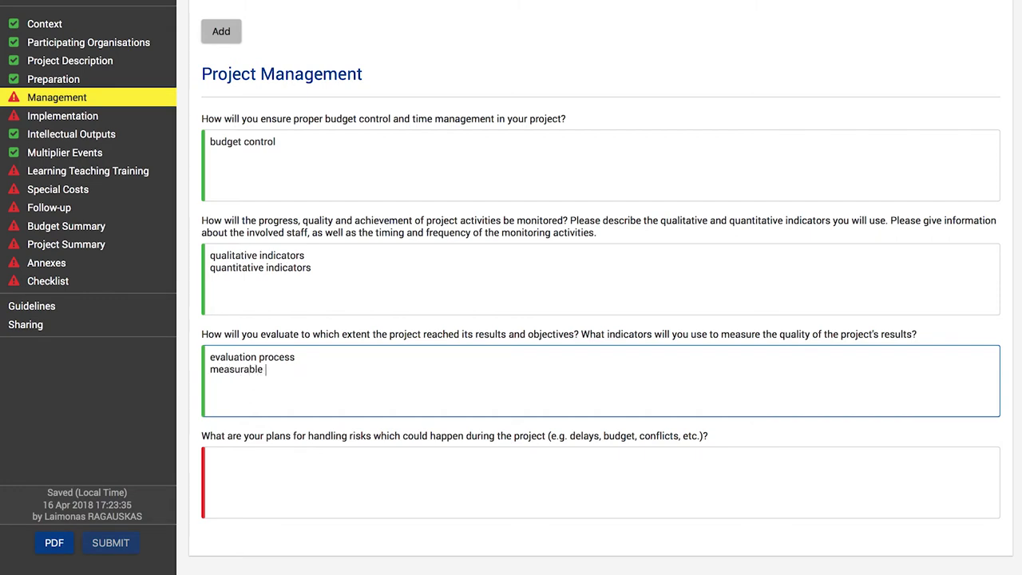
text(indicators)
Step: Answer the risk handling question with "possible risks" and "ways to handle risks." on separate lines
click(334, 461)
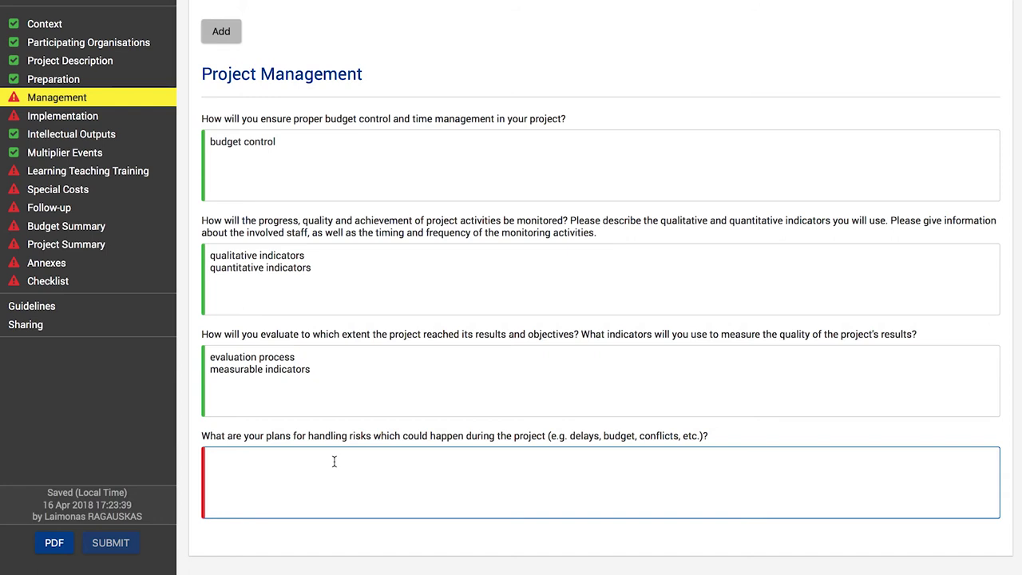
scroll(334, 461, down, 1)
text(possible risks)
key(Return)
text(ways to handle risks.)
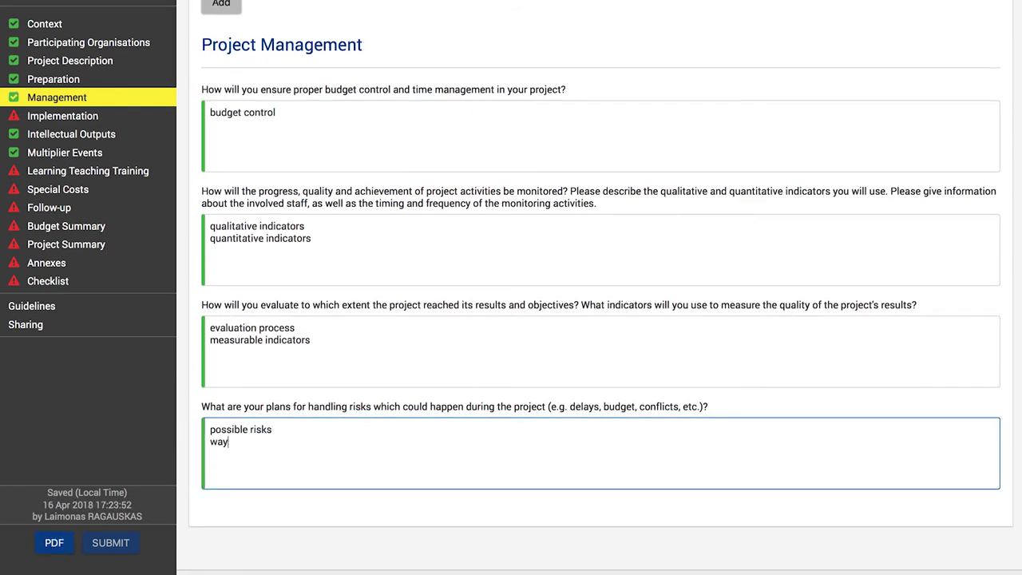
Step: Go to the Implementation section and explain how results will be achieved with "results will be achieved by..."
scroll(333, 462, up, 1)
scroll(333, 461, up, 15)
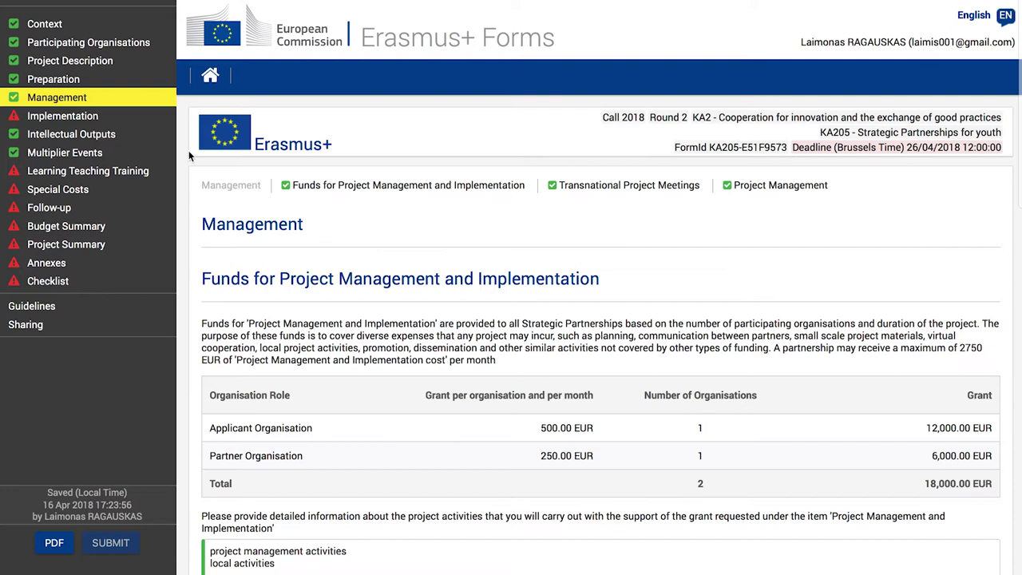
click(97, 98)
click(84, 118)
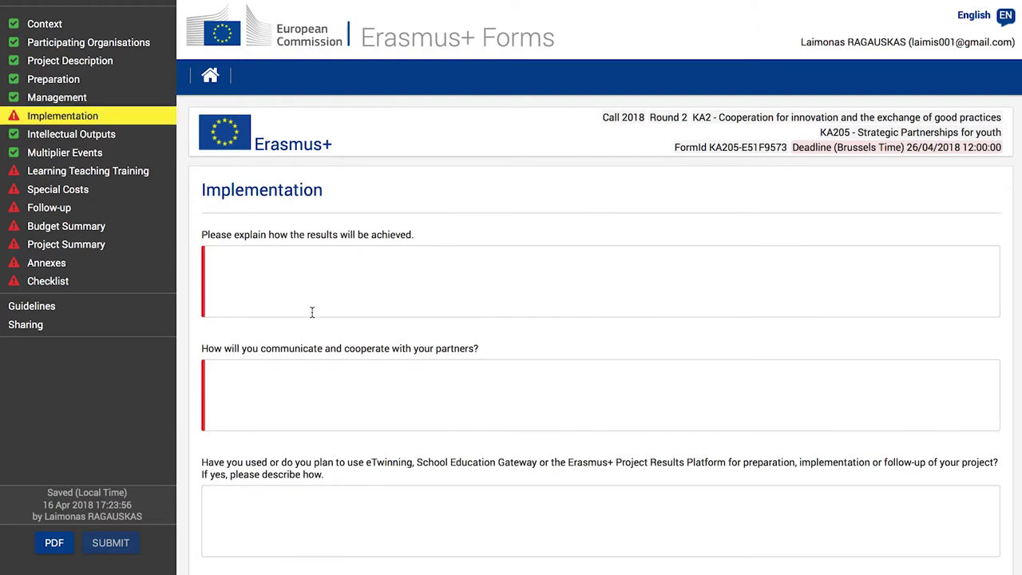
click(295, 283)
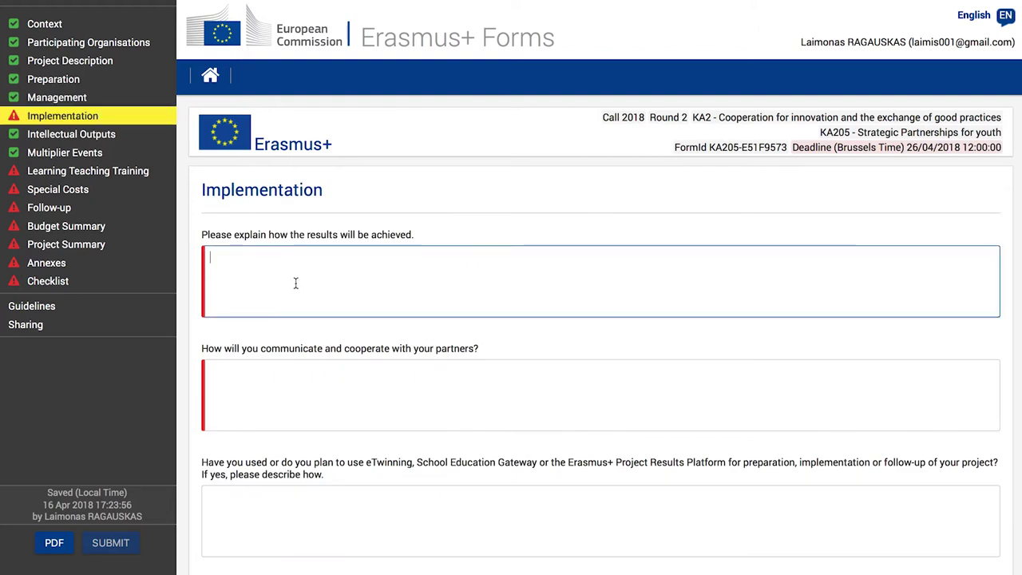
text(result)
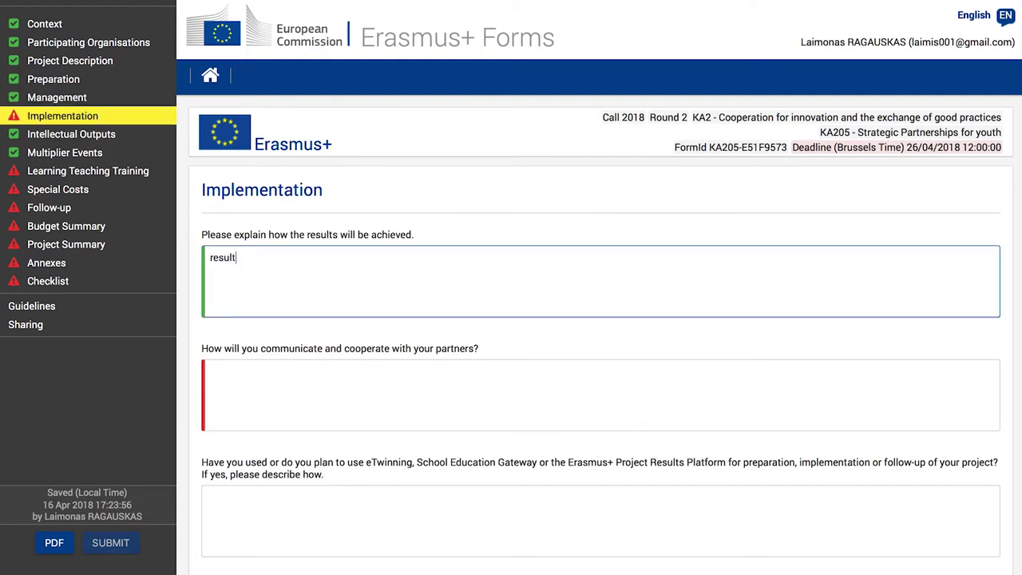
text(s will be achieved by...)
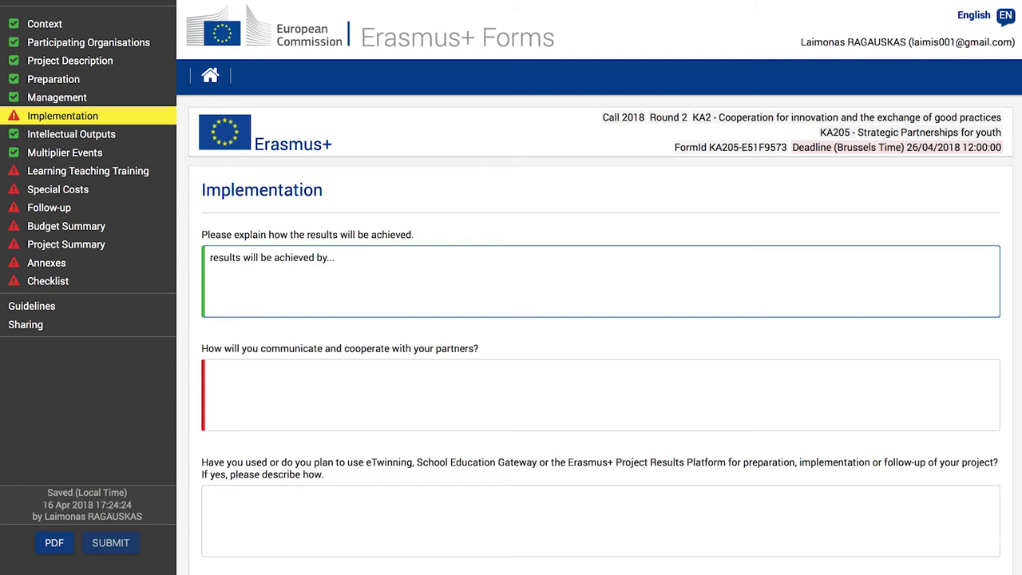
Step: Answer the question on communicating and cooperating with partners with "communication" and "cooperation" on separate lines
click(303, 385)
text(communication)
key(Return)
text(cooperation)
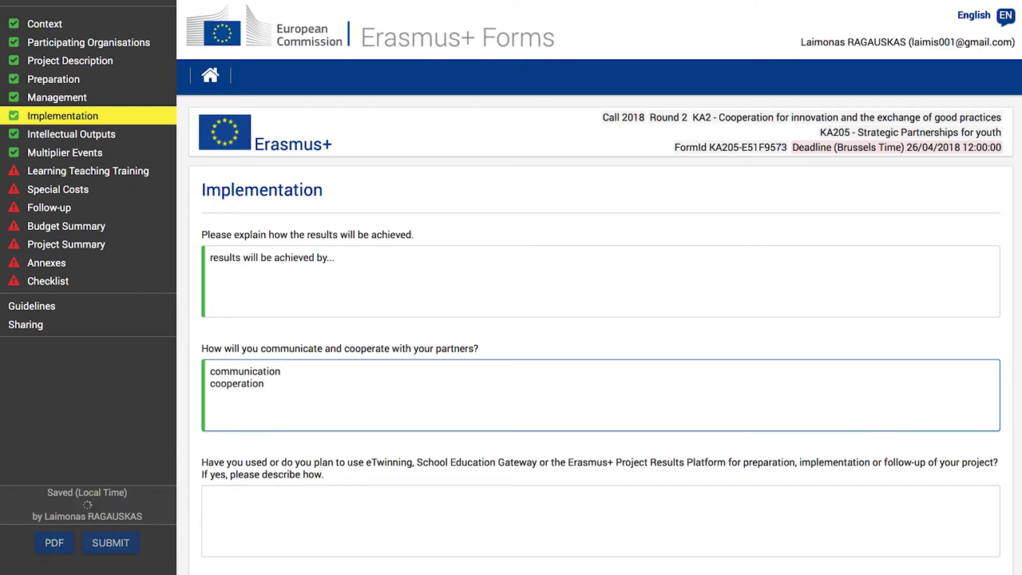
Step: Answer the question about using eTwinning, School Education Gateway or the Erasmus+ Project Results Platform with "we will use..."
click(350, 518)
scroll(351, 519, down, 2)
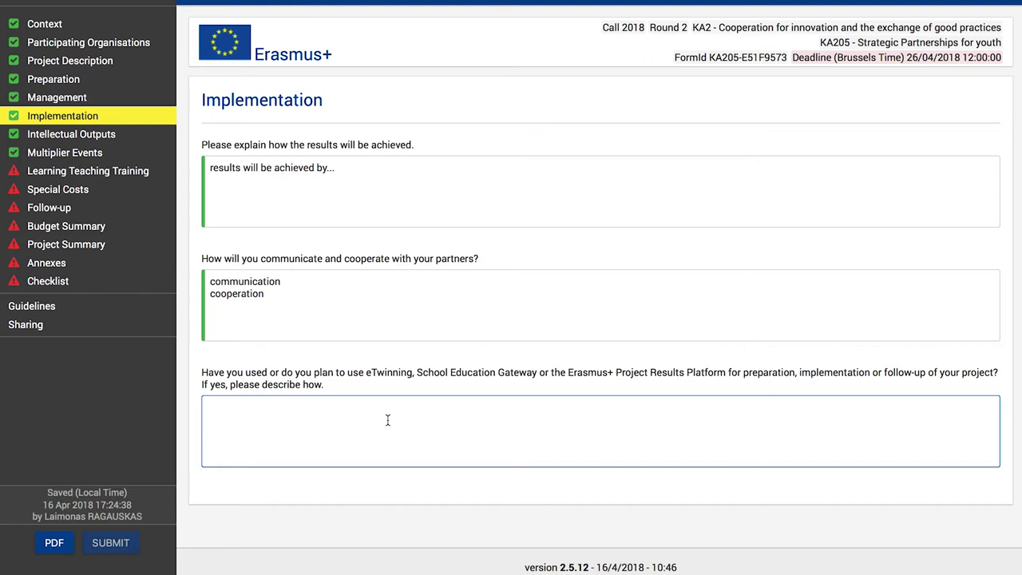
text(we will use...)
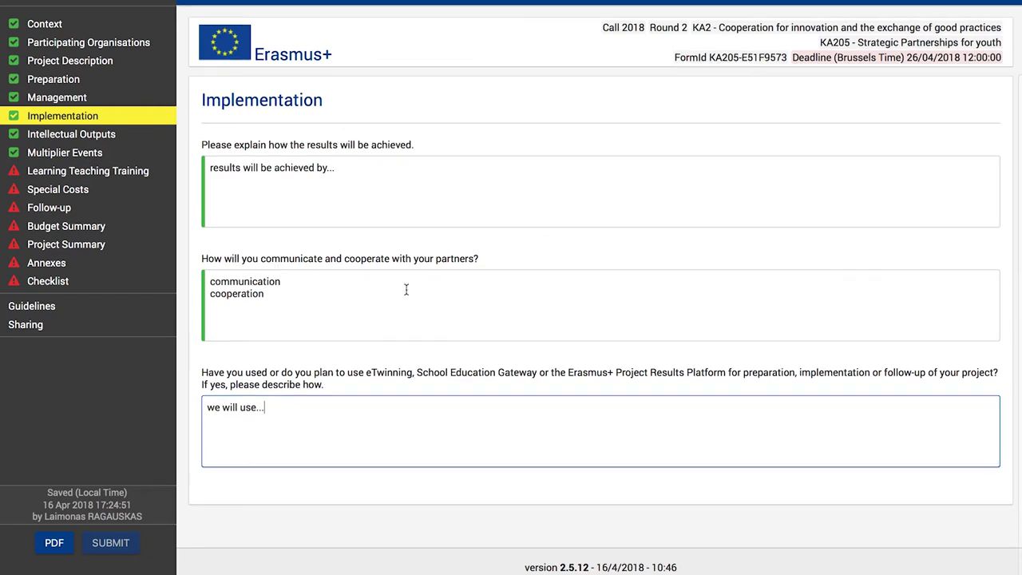
scroll(405, 289, up, 2)
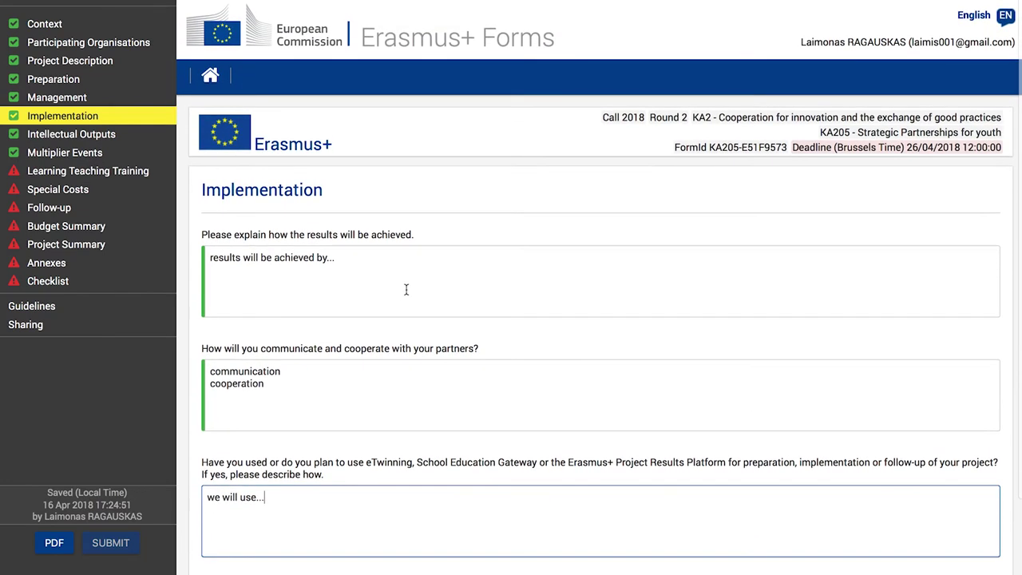
Step: Go to the Intellectual Outputs section and answer Yes to including intellectual outputs in the project
click(71, 134)
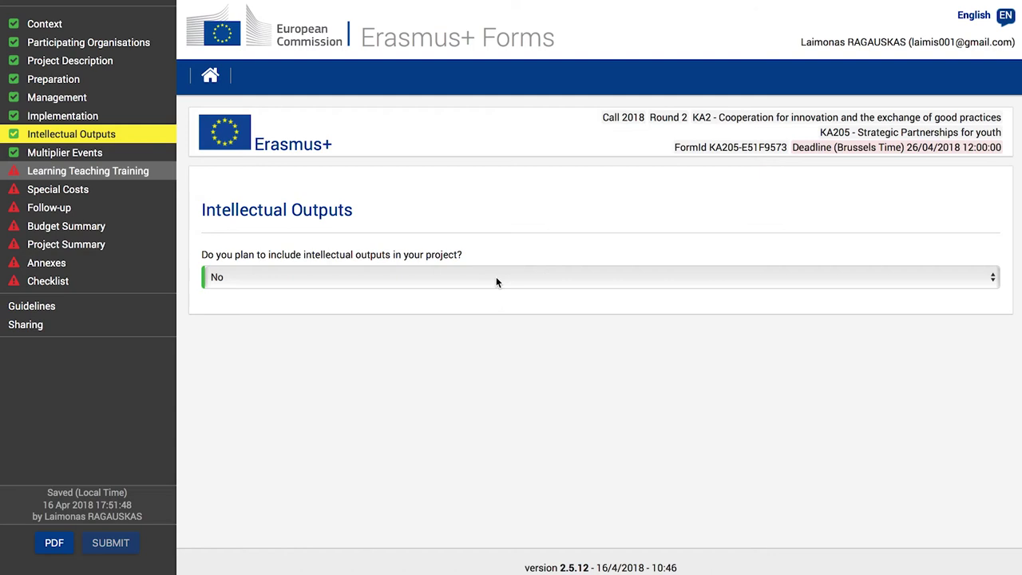
click(496, 277)
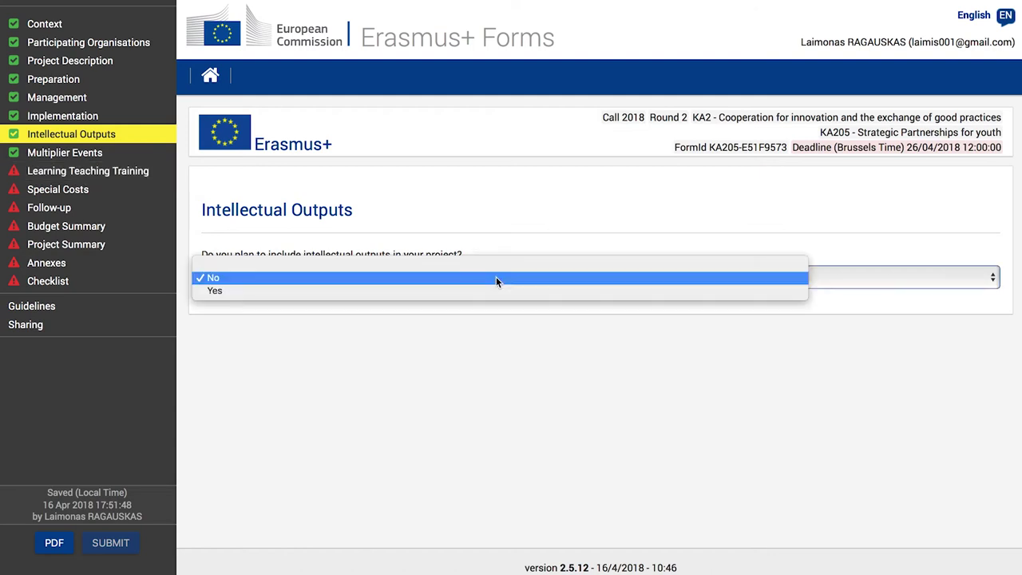
click(503, 291)
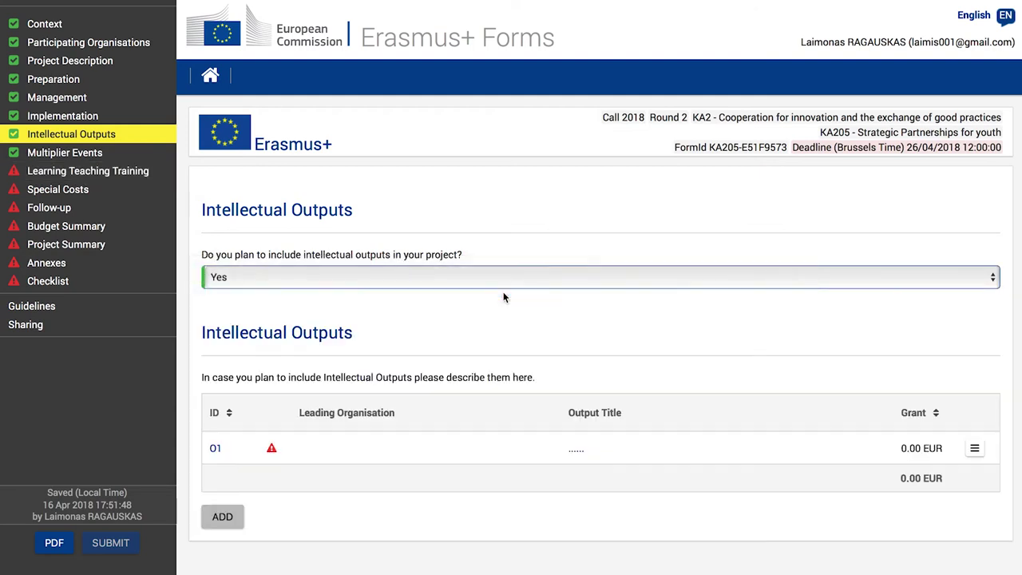
Step: Open output O1, title it "Output 1" and describe it as "elements of innovation", "impact" and "transferability potential" on separate lines
scroll(512, 331, down, 1)
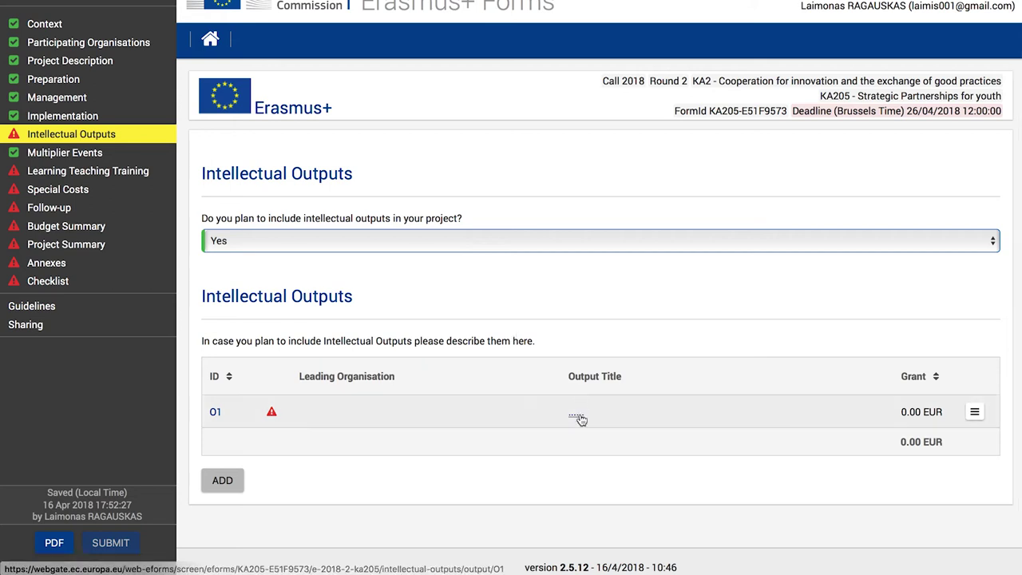
click(213, 414)
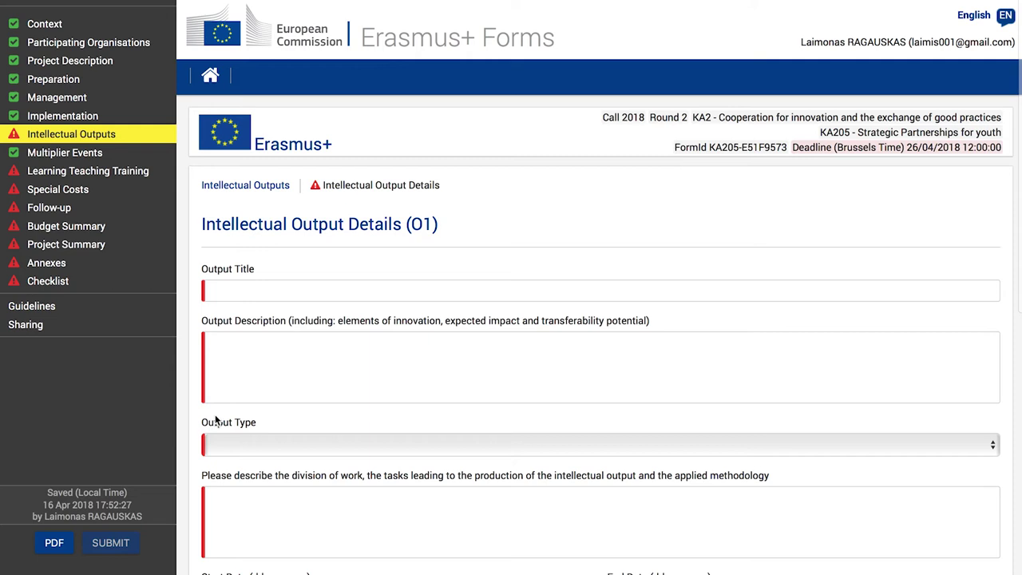
click(298, 293)
text(Ou)
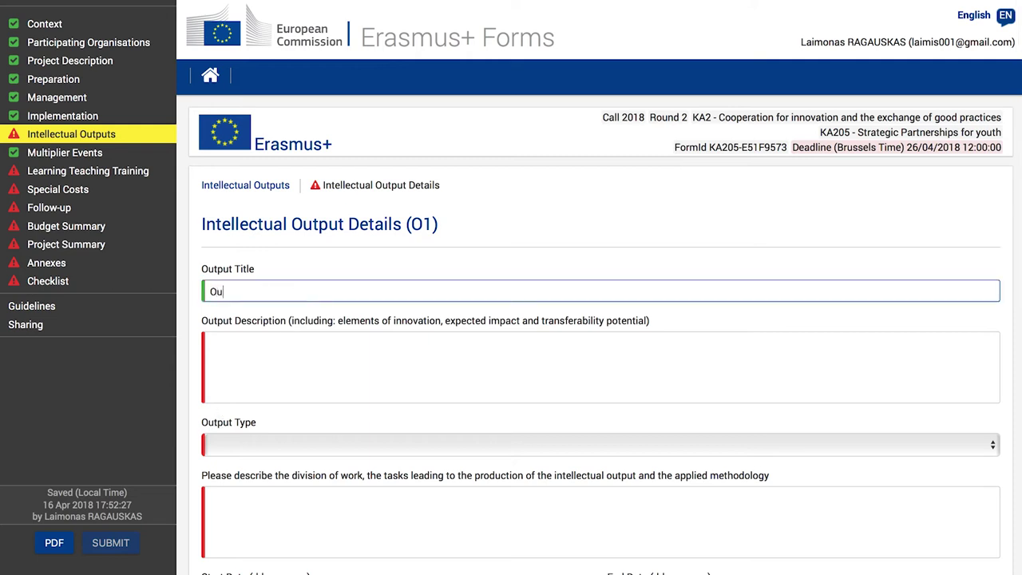
text(tput 1)
click(306, 370)
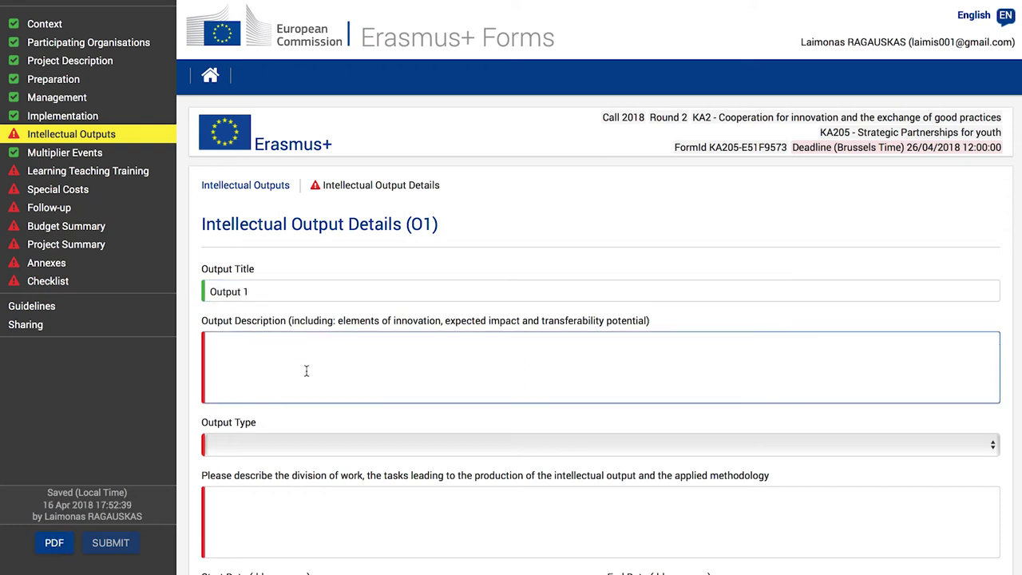
text(elements of innovation impact transferability potential)
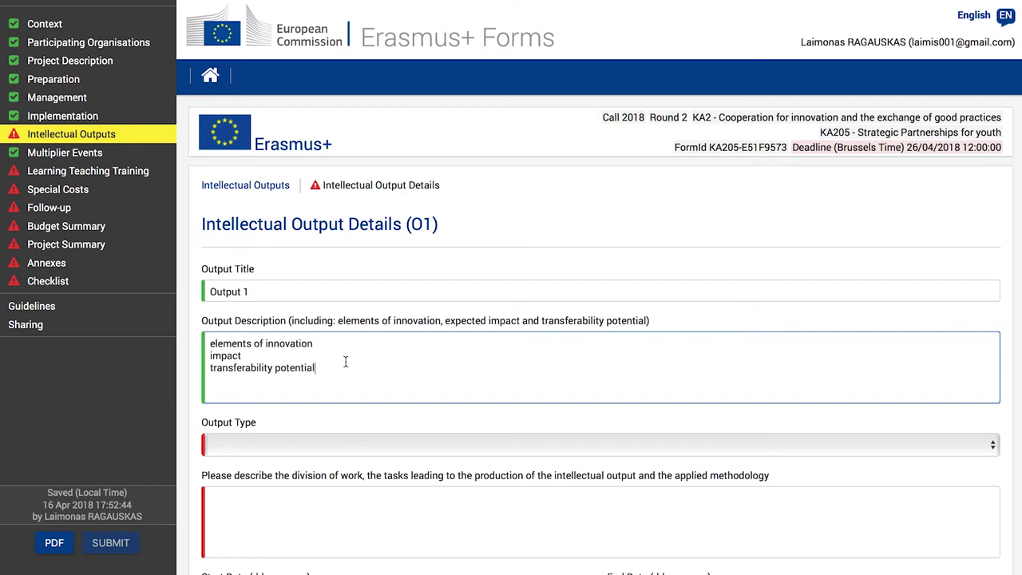
Step: Set the output type to "Open / online / digital education - E-learning course / module" and describe the division of work as "tasks"
scroll(346, 364, down, 2)
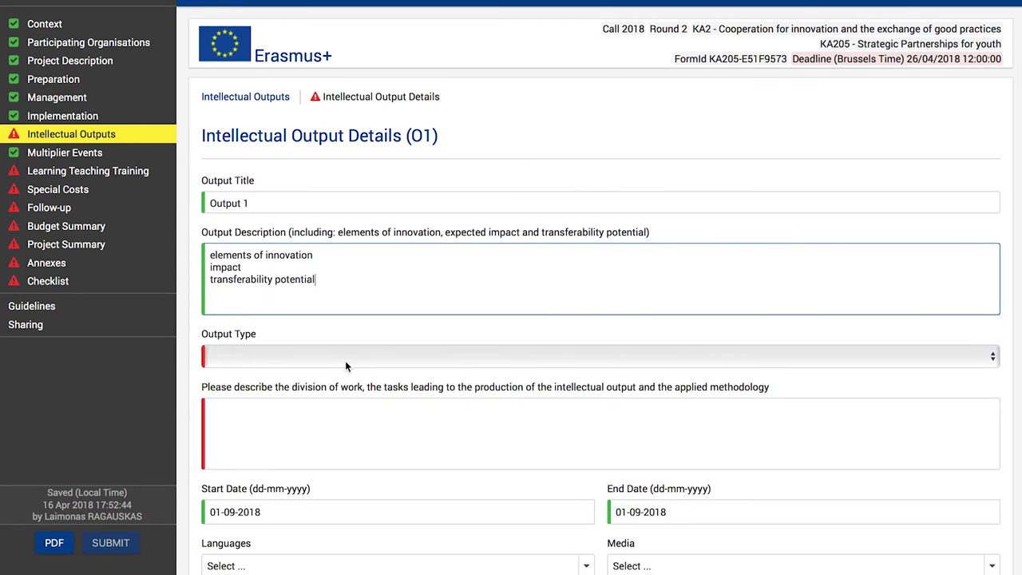
click(346, 360)
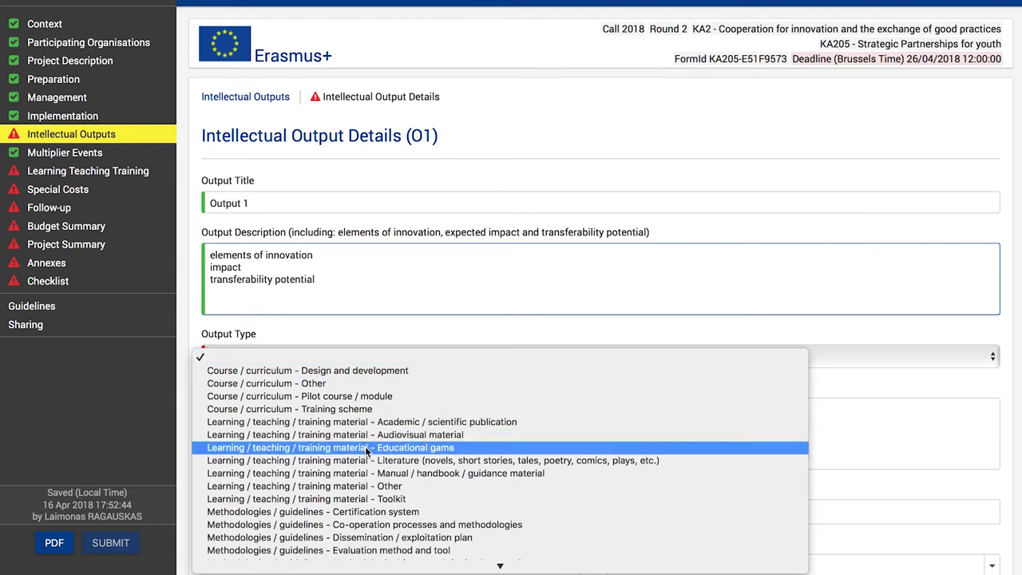
scroll(364, 446, down, 3)
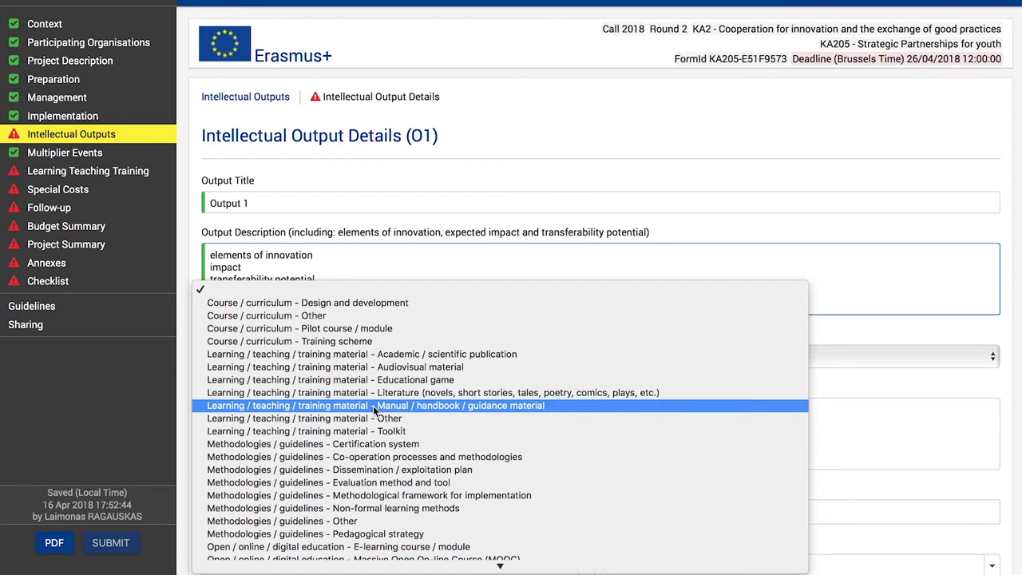
scroll(373, 405, down, 2)
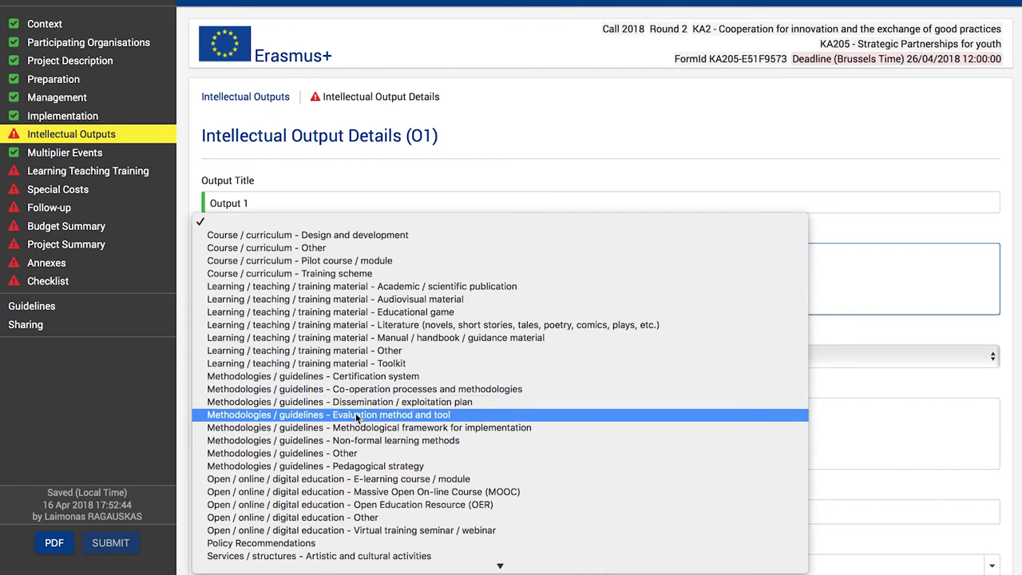
click(372, 478)
click(393, 437)
text(tasks)
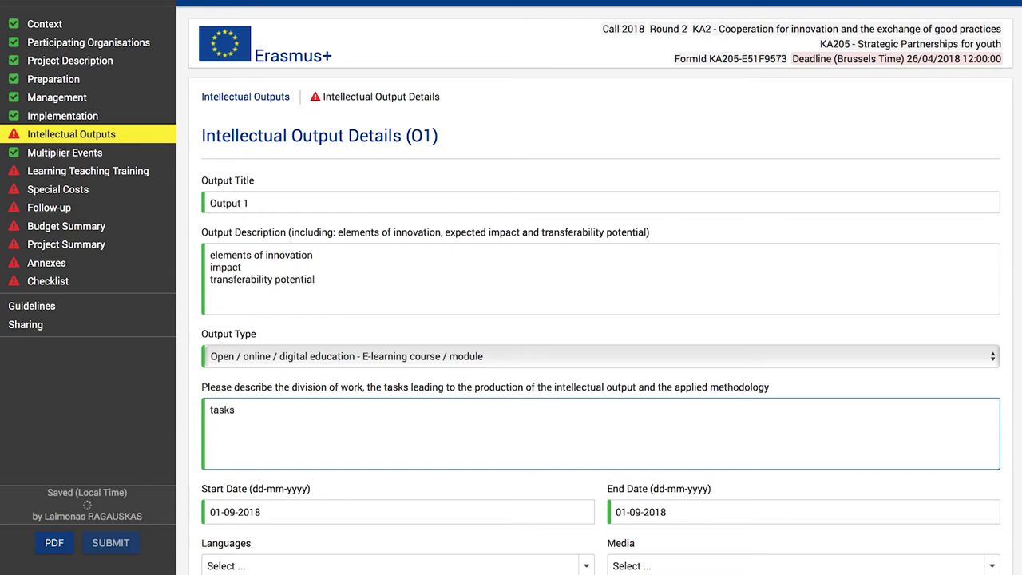
Step: Set the intellectual output's start date to 01-09-2018
scroll(394, 460, down, 1)
click(395, 460)
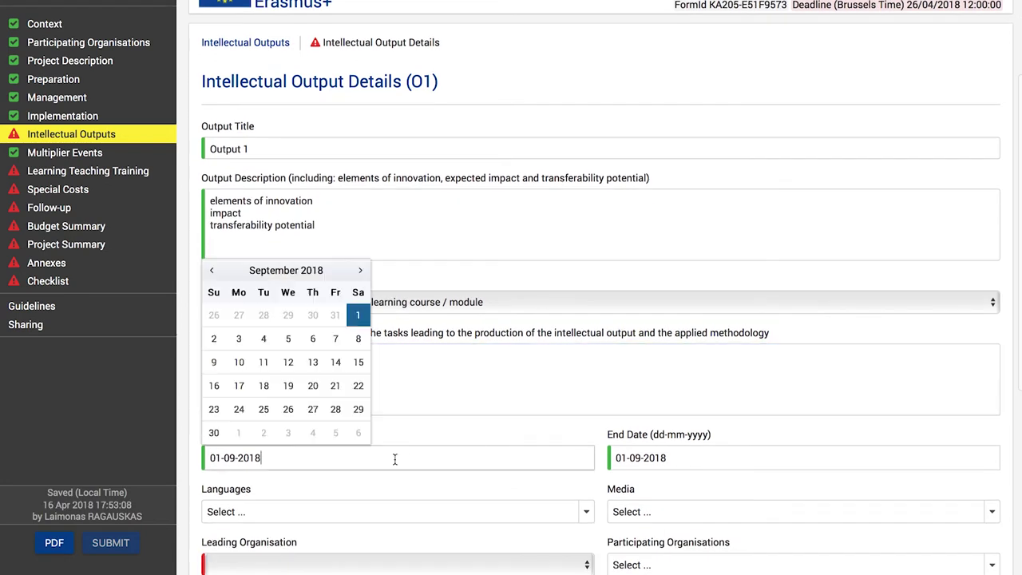
click(357, 317)
Step: Set the intellectual output's end date to 01-03-2019
click(701, 457)
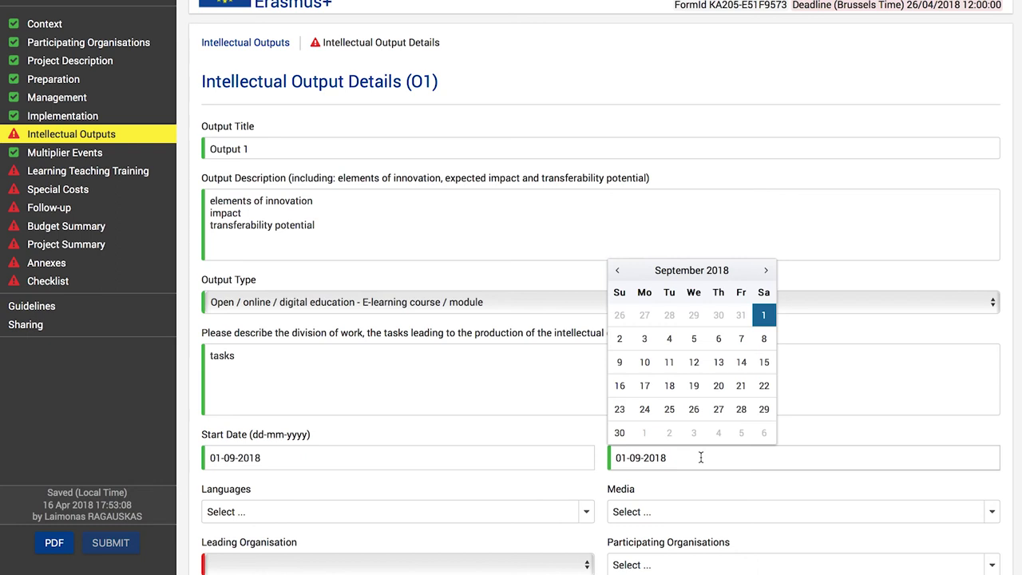
click(767, 271)
click(766, 271)
click(766, 271)
click(767, 272)
click(767, 271)
click(767, 272)
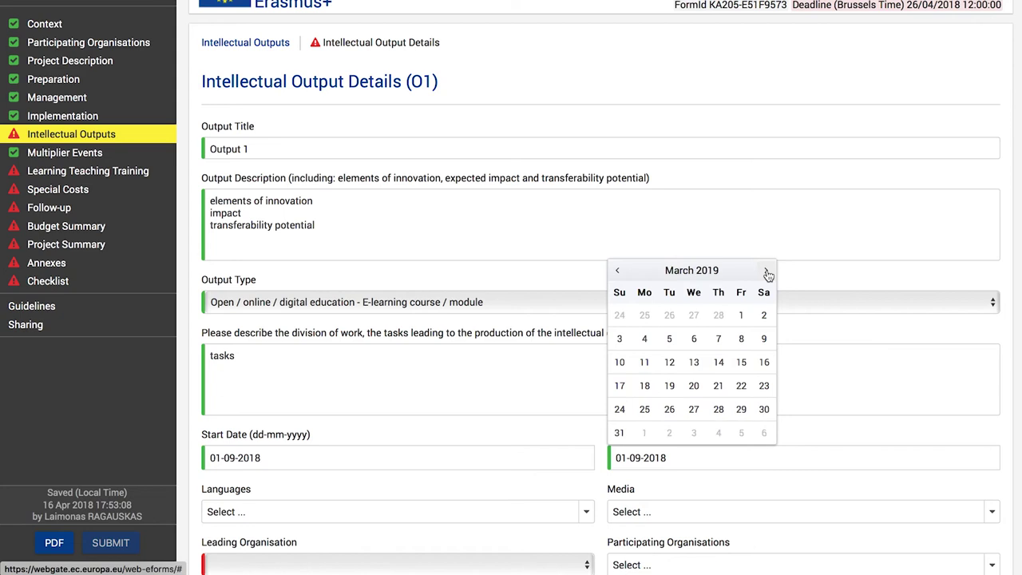
click(742, 316)
Step: Change the intellectual output's start date to 01-11-2018
scroll(479, 453, down, 1)
click(462, 391)
click(363, 205)
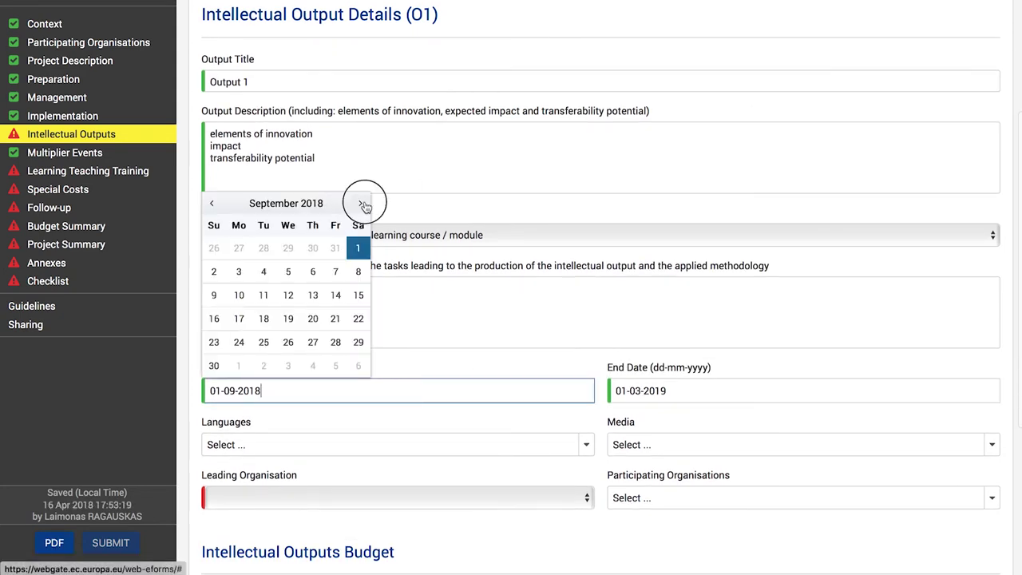
click(361, 206)
click(312, 249)
scroll(484, 386, down, 1)
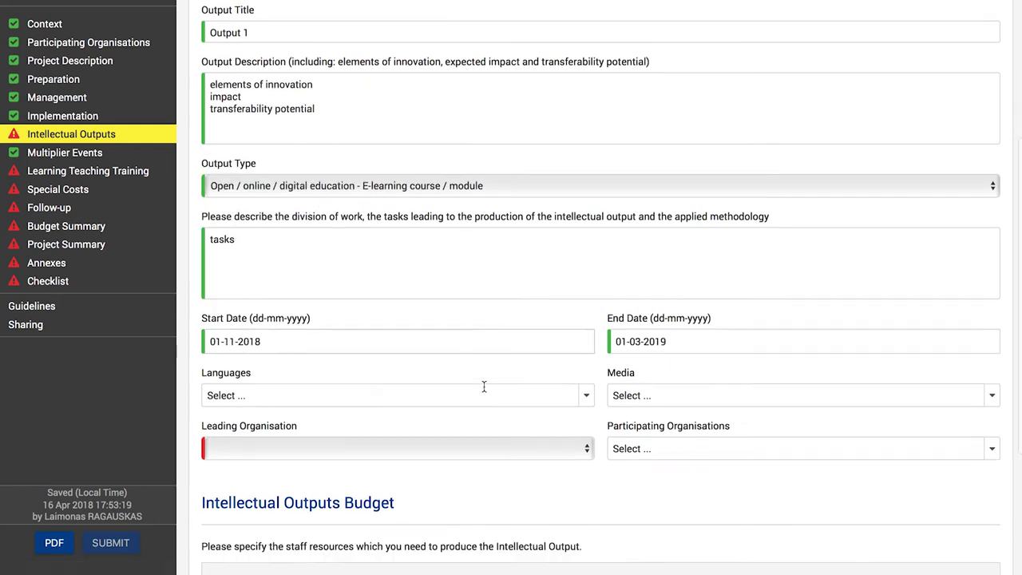
Step: Set the output's language to English and its media to Database and Software
scroll(484, 386, down, 1)
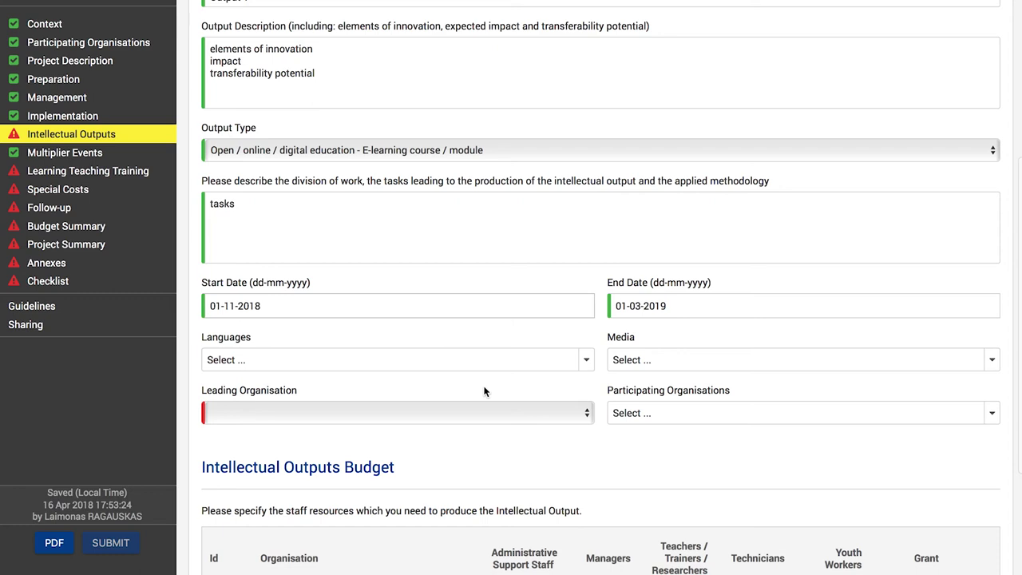
click(508, 364)
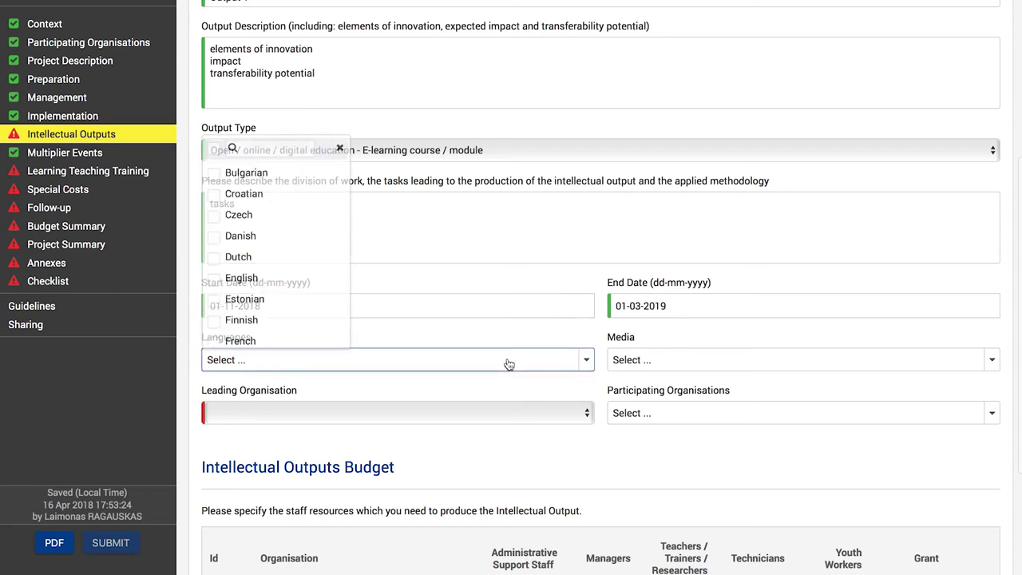
click(228, 281)
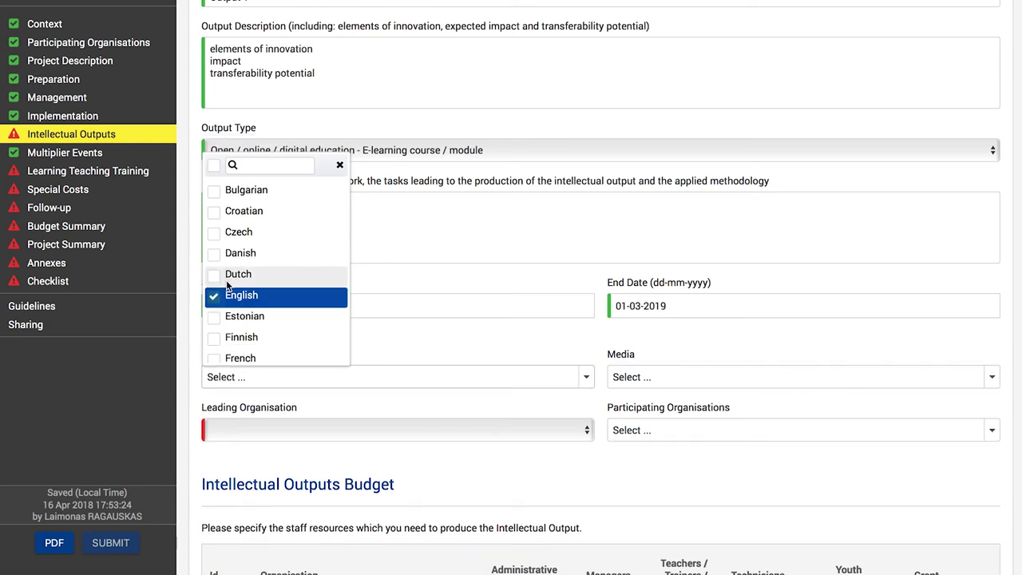
click(665, 380)
scroll(655, 299, down, 4)
scroll(654, 299, down, 4)
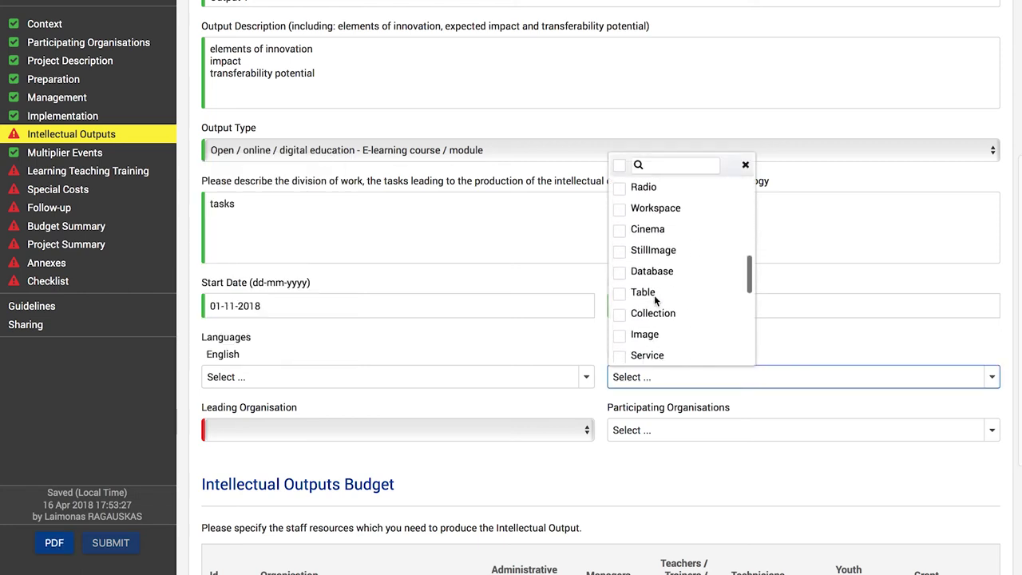
click(622, 266)
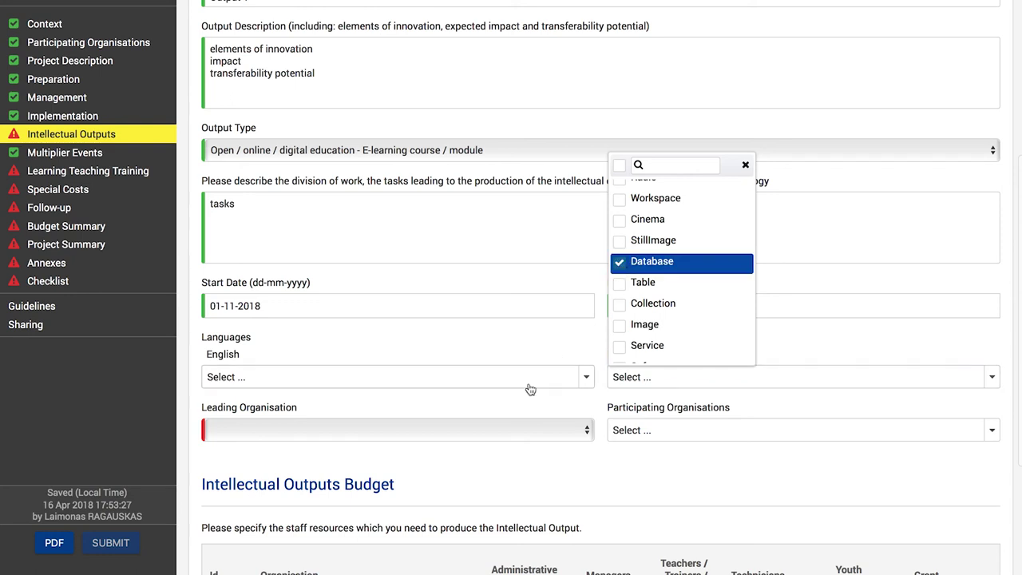
scroll(648, 324, down, 2)
click(643, 312)
click(565, 343)
Step: Assign Badgecraft Ireland Limited as leading organisation and VIESOJI ISTAIGA NECTARUS as participating organisation of the output
scroll(614, 384, down, 3)
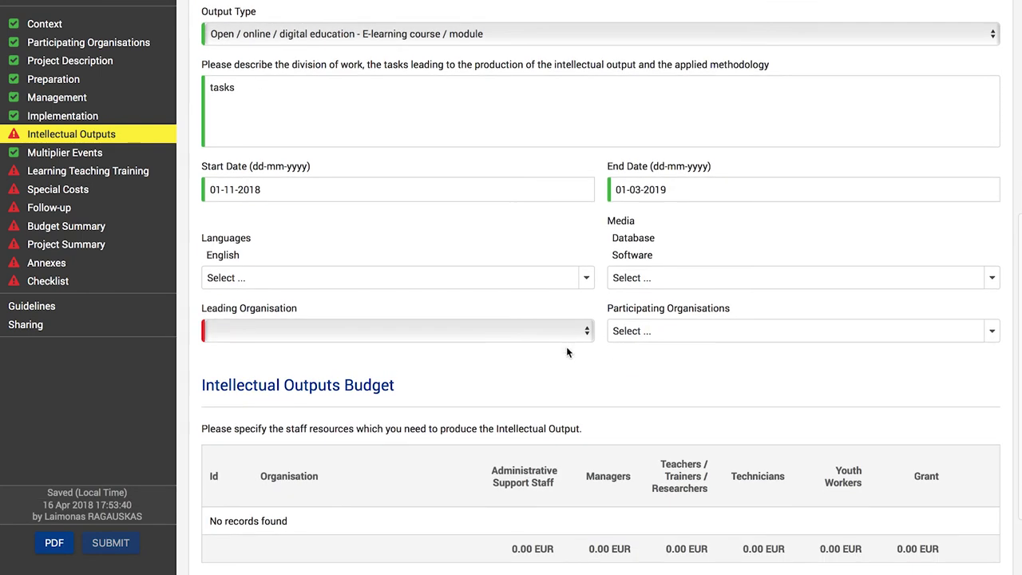
scroll(566, 352, down, 1)
click(564, 284)
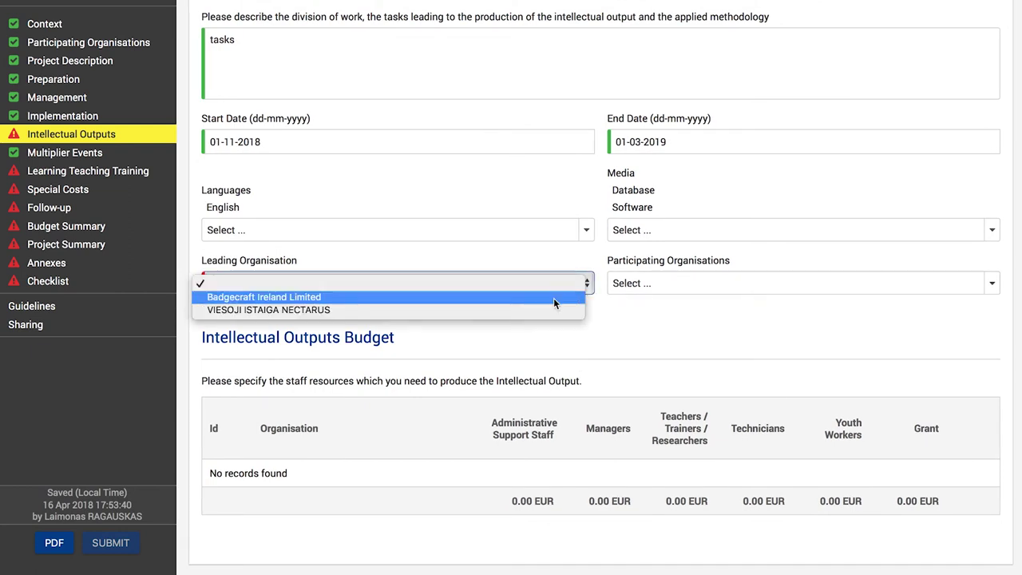
click(554, 297)
click(652, 290)
click(666, 333)
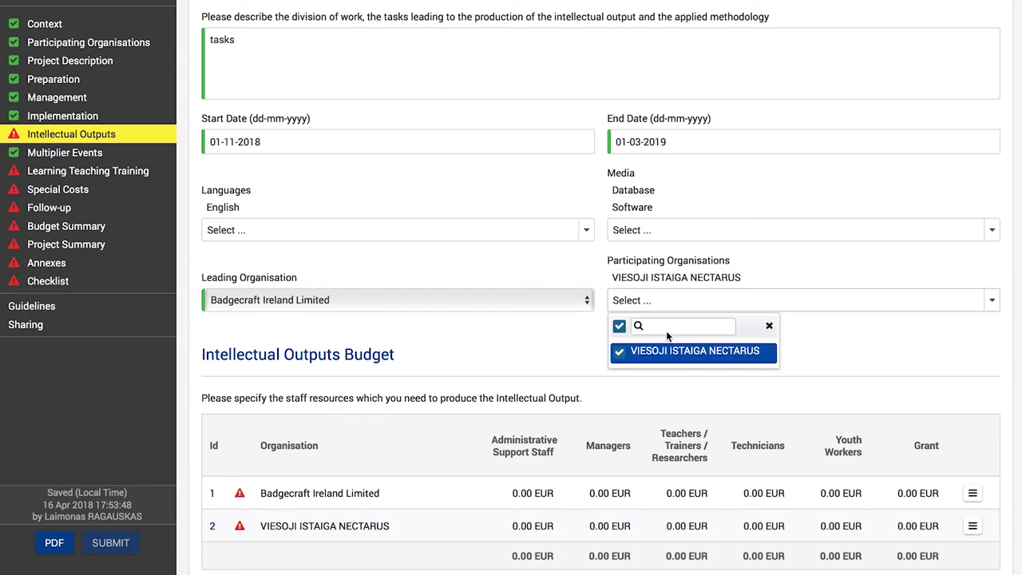
click(537, 336)
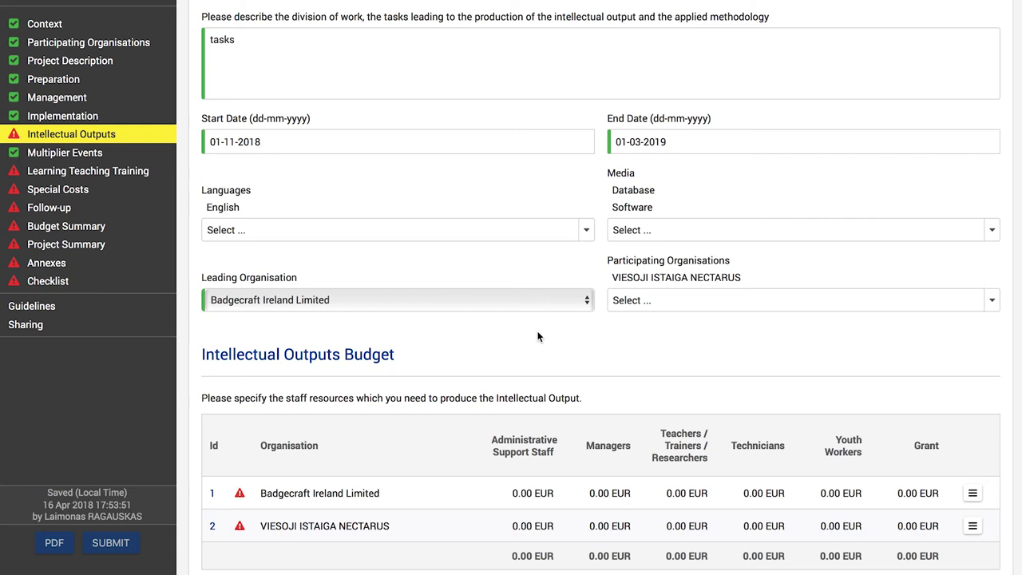
Step: Open Badgecraft Ireland Limited's output budget details and enter 0 working days for administrative support staff and managers
scroll(538, 336, down, 3)
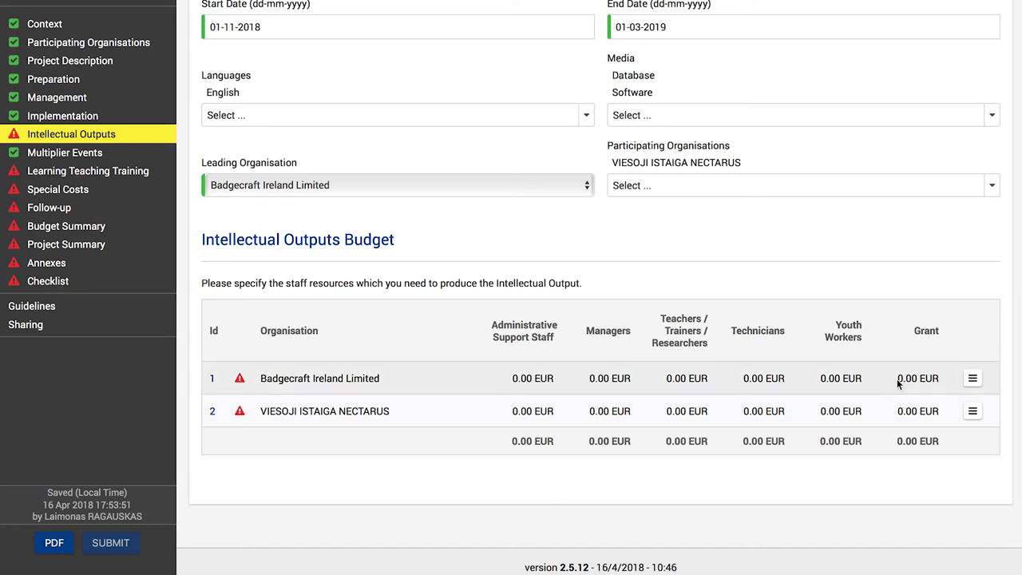
click(971, 379)
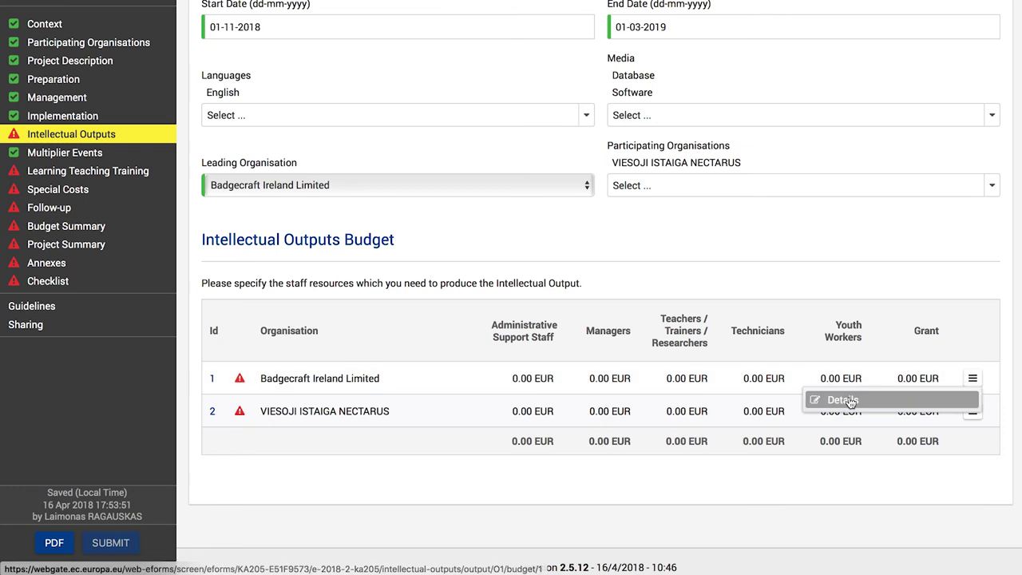
click(844, 400)
click(549, 373)
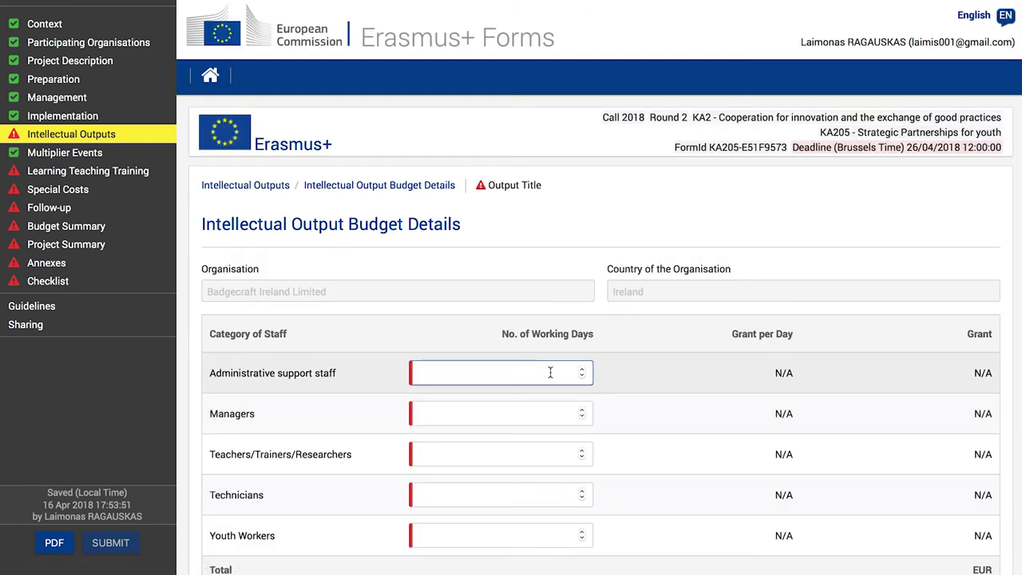
text(0)
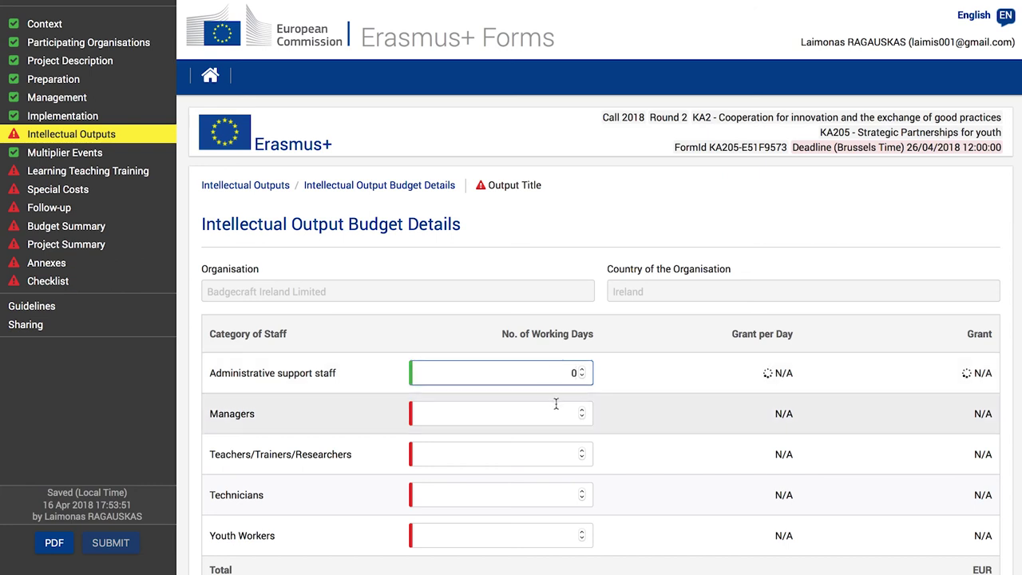
click(555, 412)
text(0)
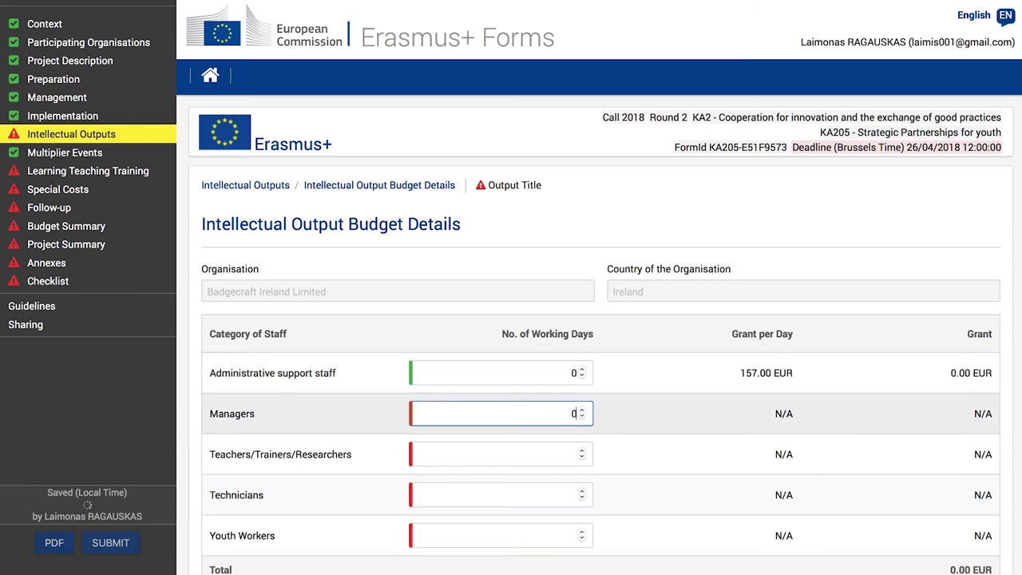
Step: Enter Badgecraft's working days as 38 for teachers/trainers/researchers, 10 for technicians and 0 for youth workers
click(560, 455)
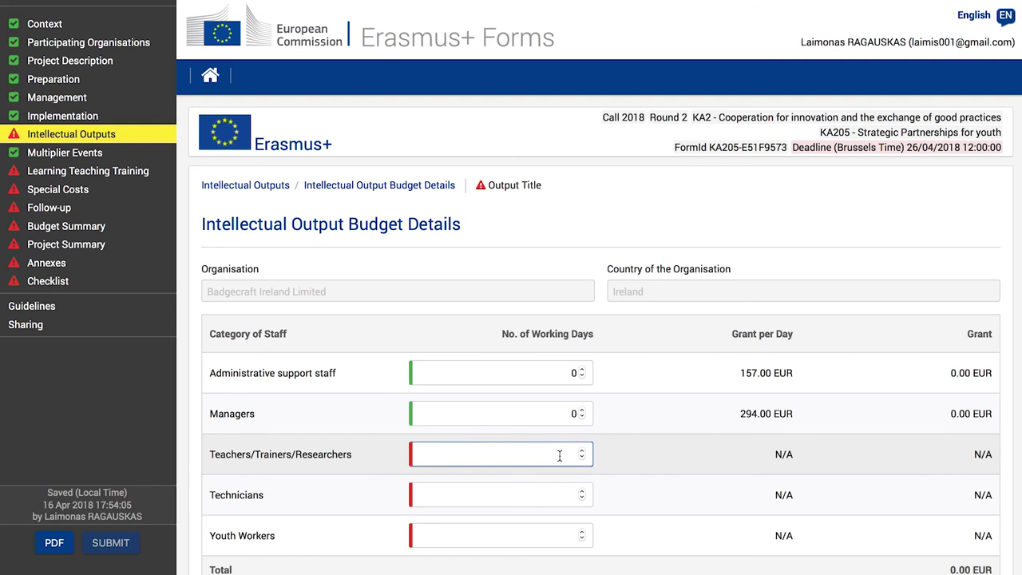
text(38)
click(560, 497)
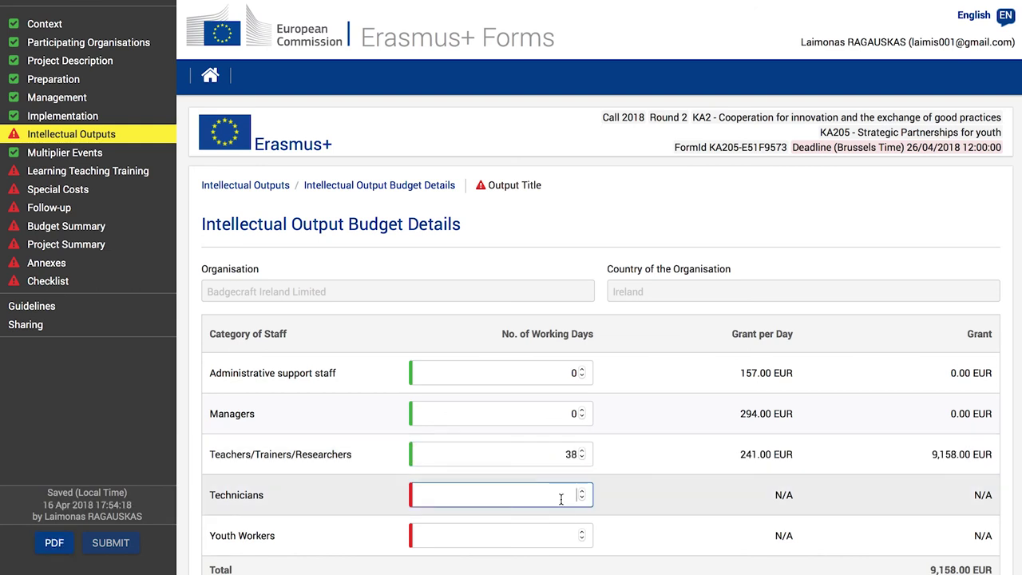
text(10)
scroll(560, 498, down, 1)
scroll(547, 501, down, 1)
click(547, 501)
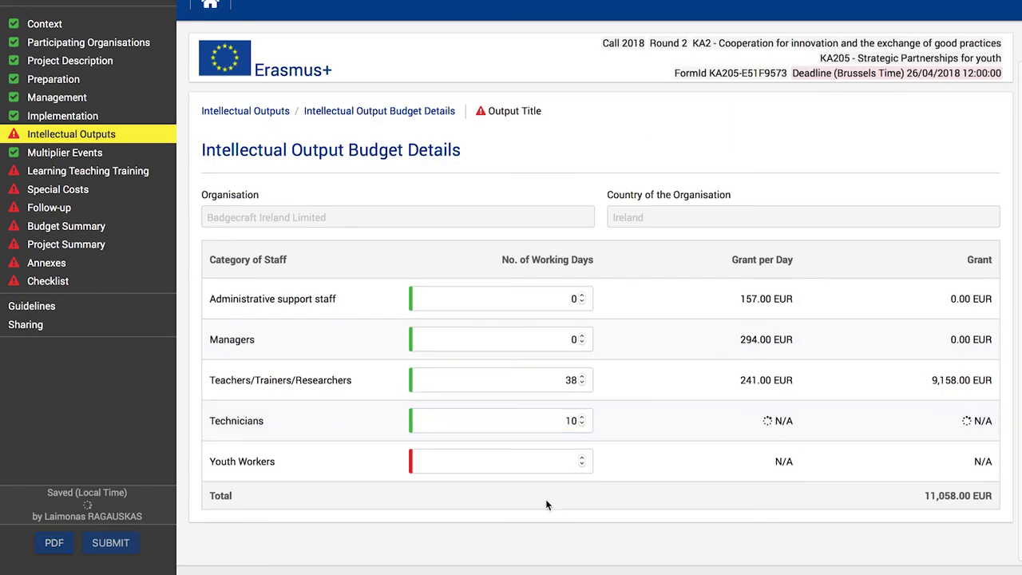
scroll(496, 509, down, 1)
click(538, 443)
text(0)
click(551, 513)
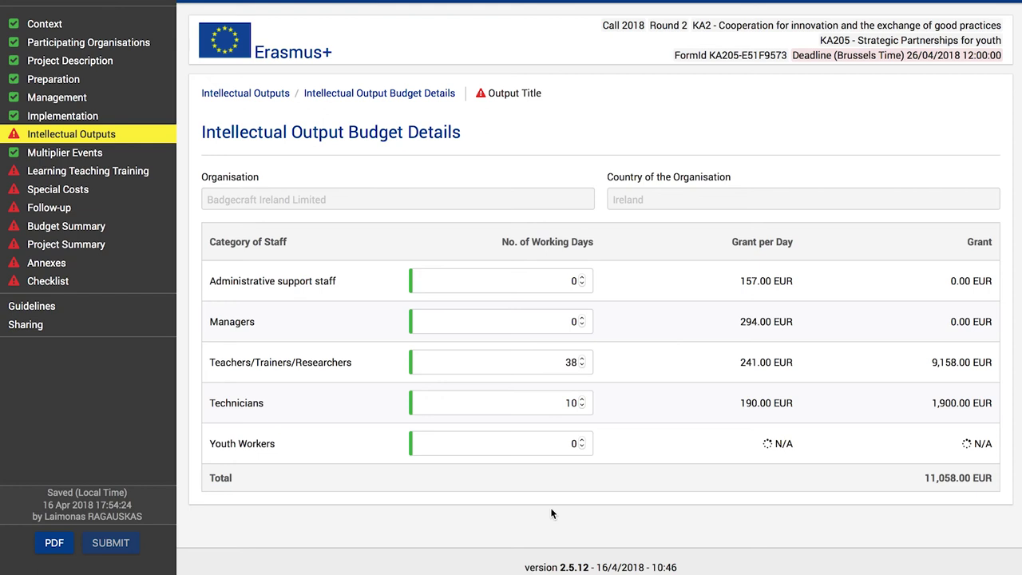
Step: Return to the O1 output details and open the budget details of VIESOJI ISTAIGA NECTARUS
scroll(550, 513, up, 2)
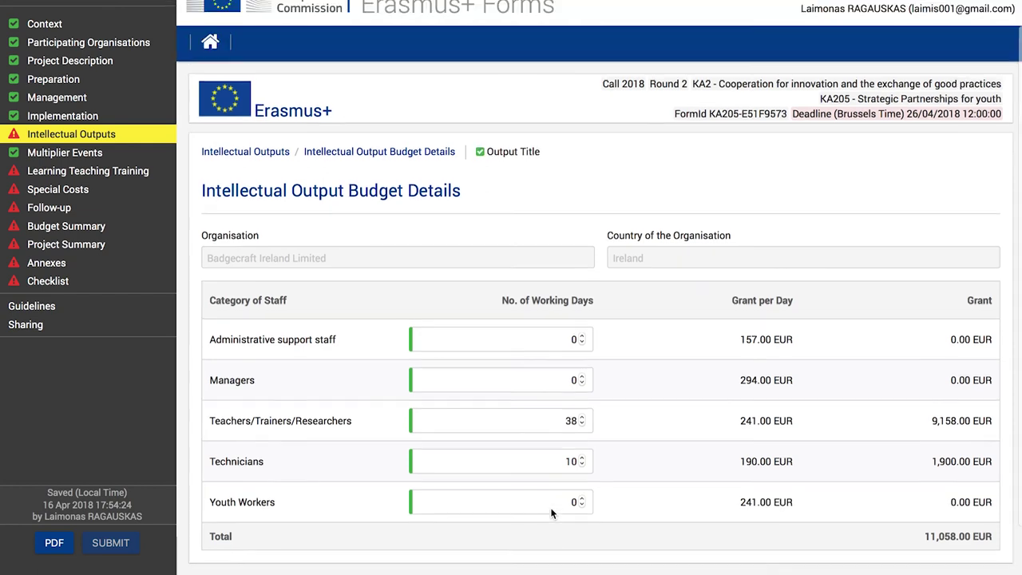
click(413, 189)
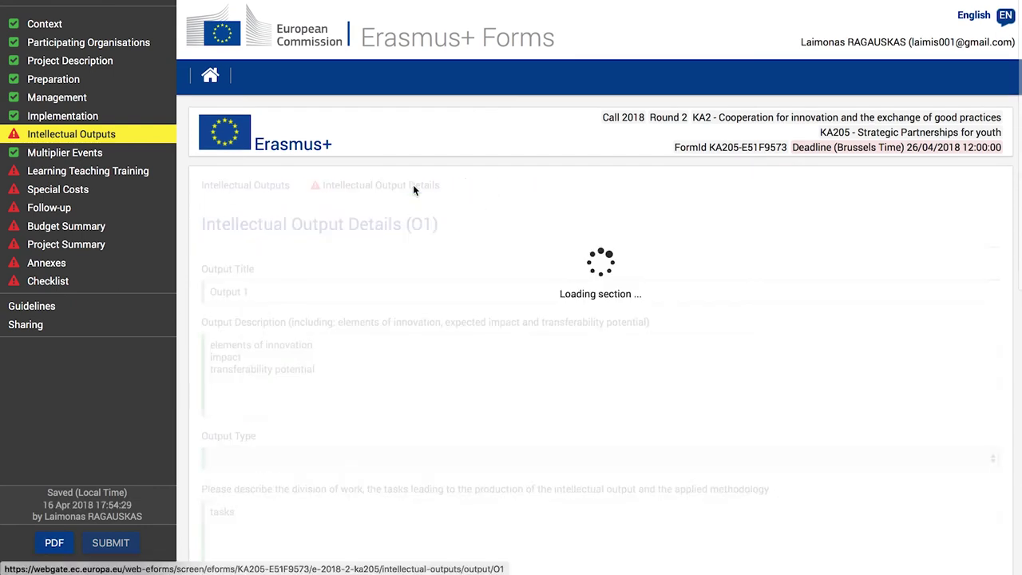
scroll(442, 378, down, 2)
scroll(442, 378, down, 5)
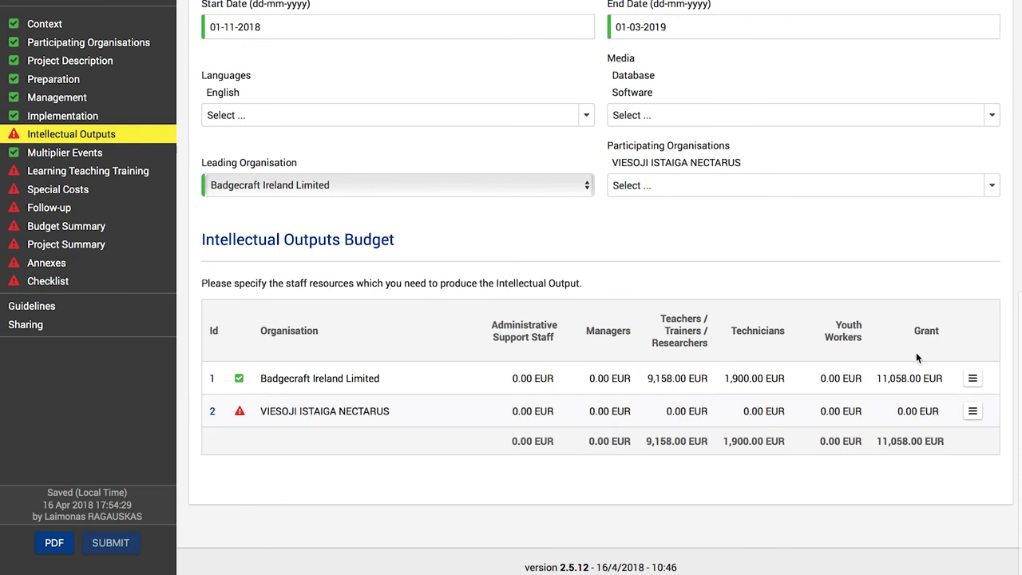
click(973, 411)
click(881, 433)
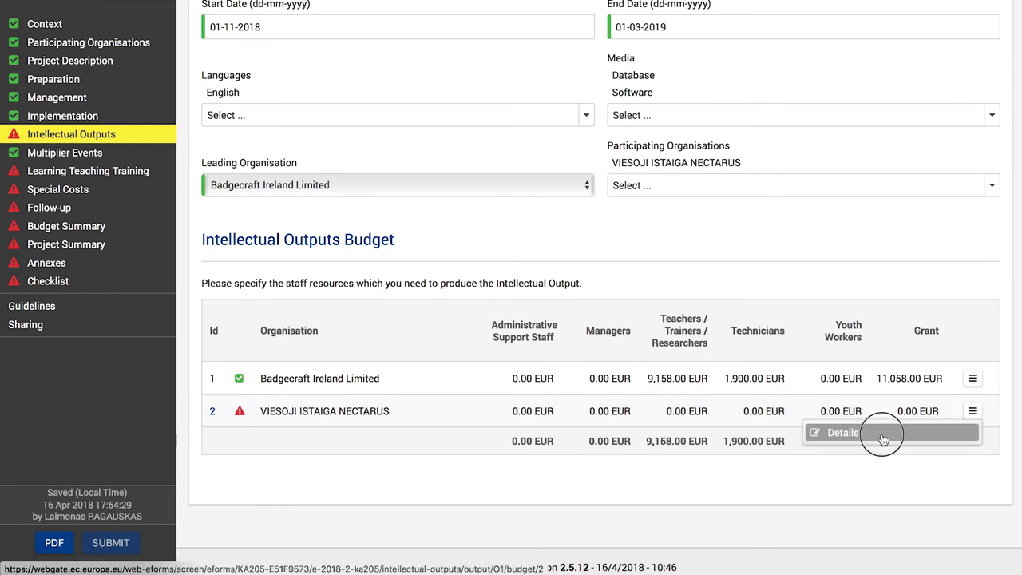
Step: Enter 0 working days for VIESOJI ISTAIGA NECTARUS's administrative support staff and managers
click(565, 378)
text(0)
key(Tab)
text(0)
key(Tab)
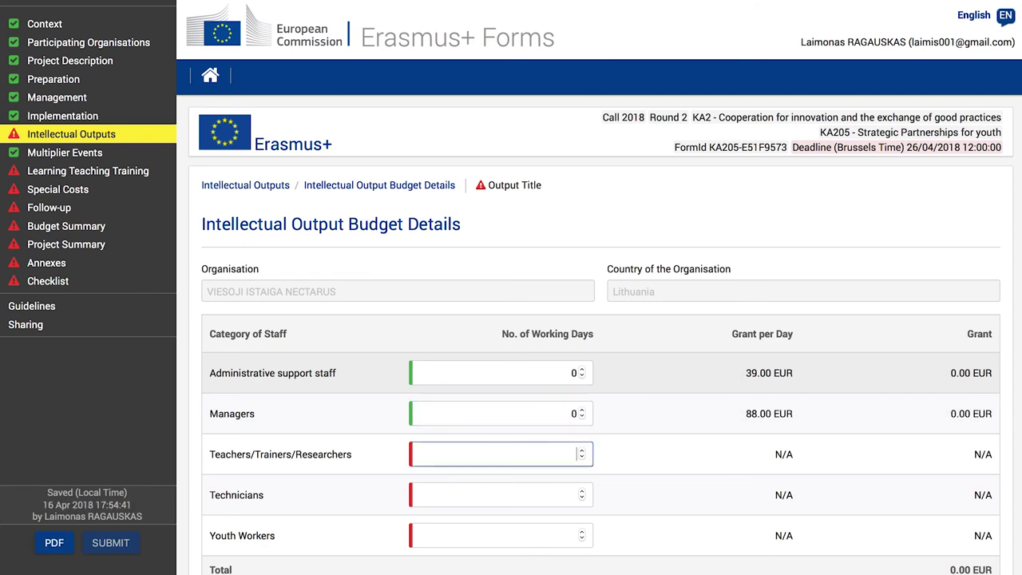
Step: Enter VIESOJI ISTAIGA NECTARUS's working days as 30 for teachers/trainers/researchers, 10 for technicians and 0 for youth workers
text(30)
click(564, 493)
text(10)
scroll(559, 491, down, 1)
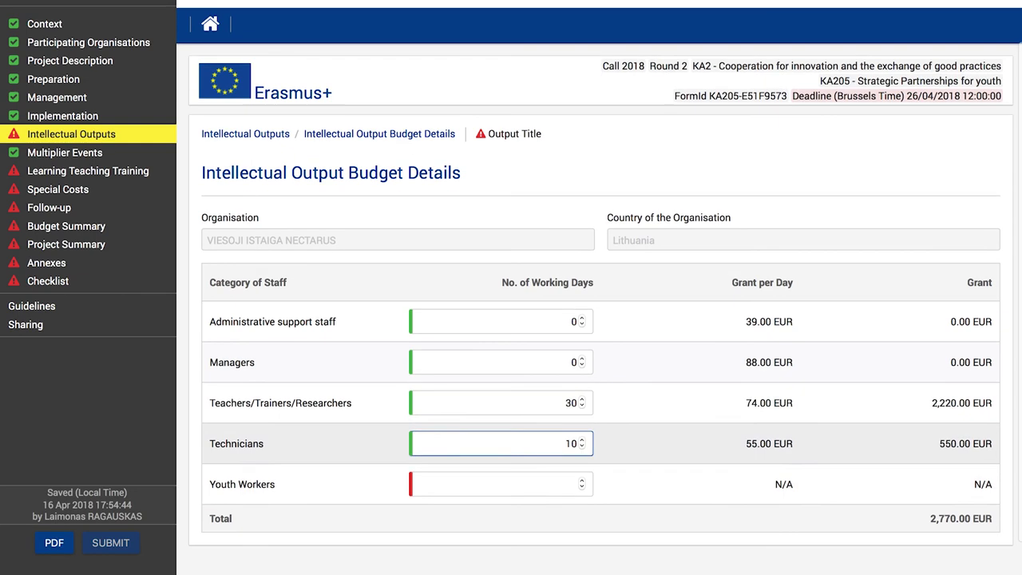
click(556, 484)
text(0)
scroll(586, 541, down, 1)
click(586, 541)
Step: Go back through the O1 output details to the Intellectual Outputs overview and view its list of outputs
scroll(586, 541, up, 2)
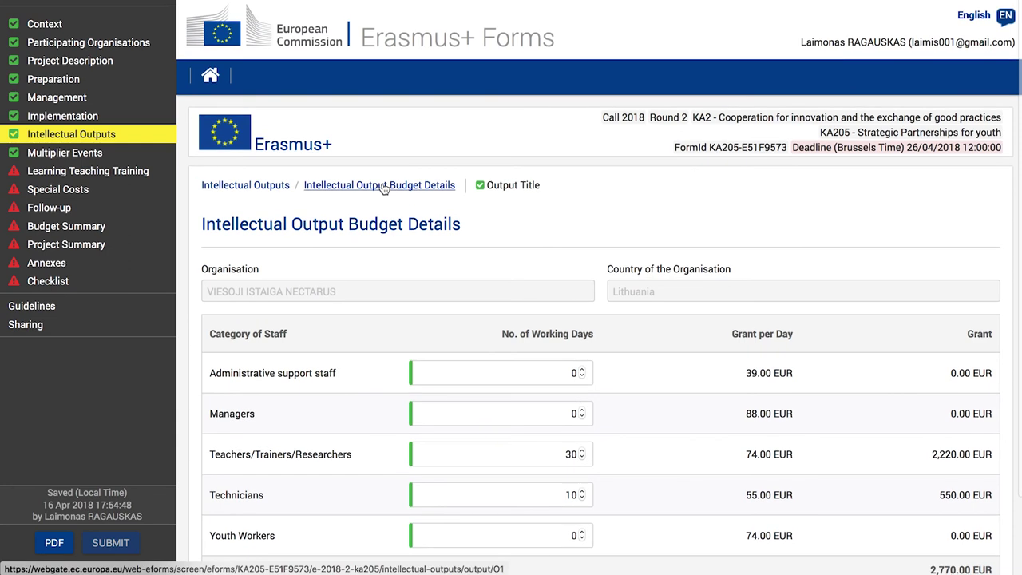
click(383, 186)
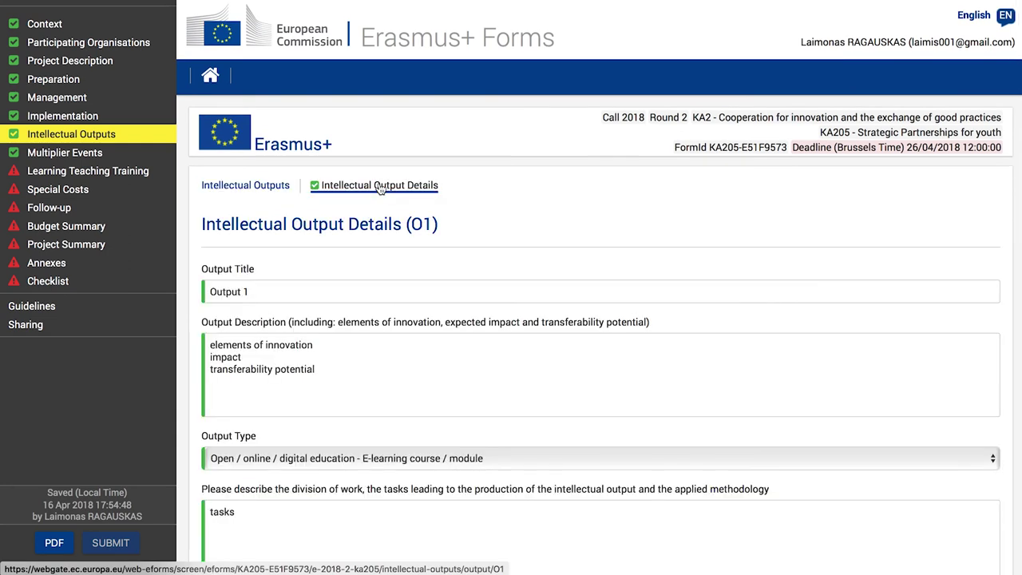
click(256, 184)
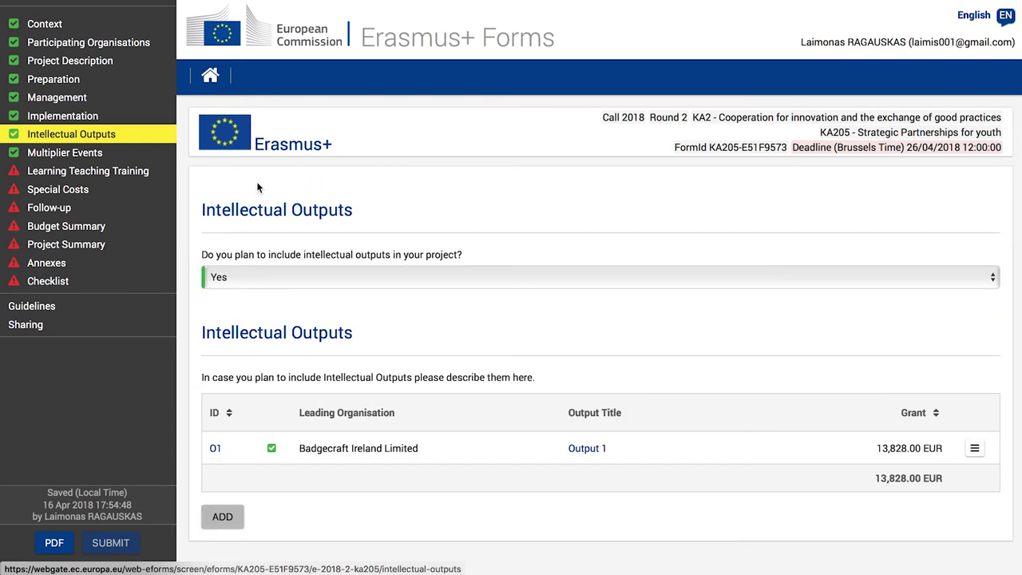
scroll(401, 355, down, 1)
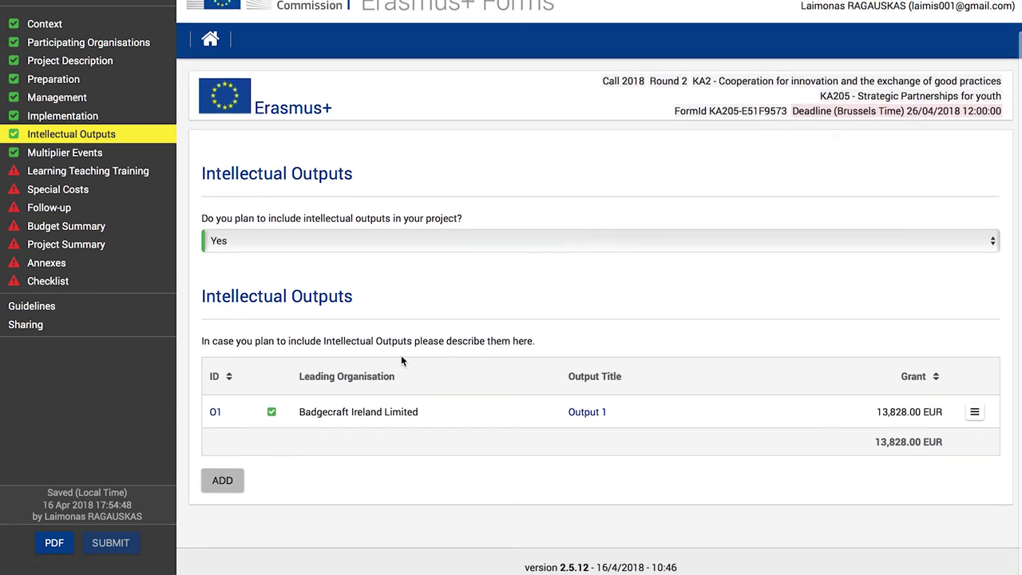